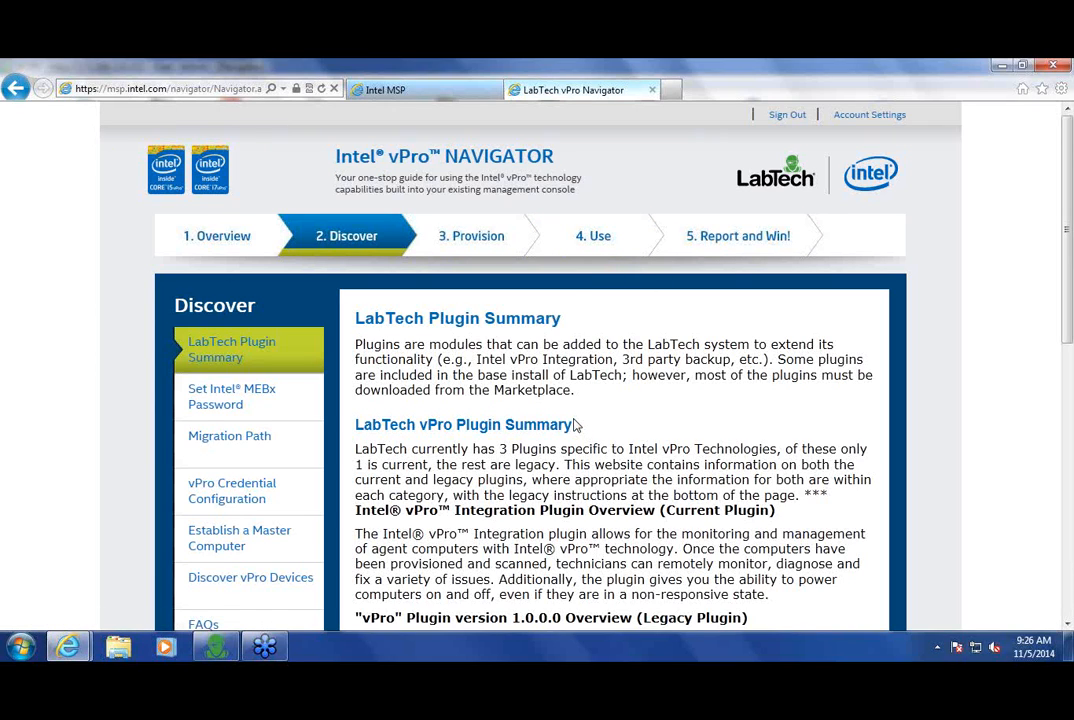
pyautogui.scroll(-1, 575, 425)
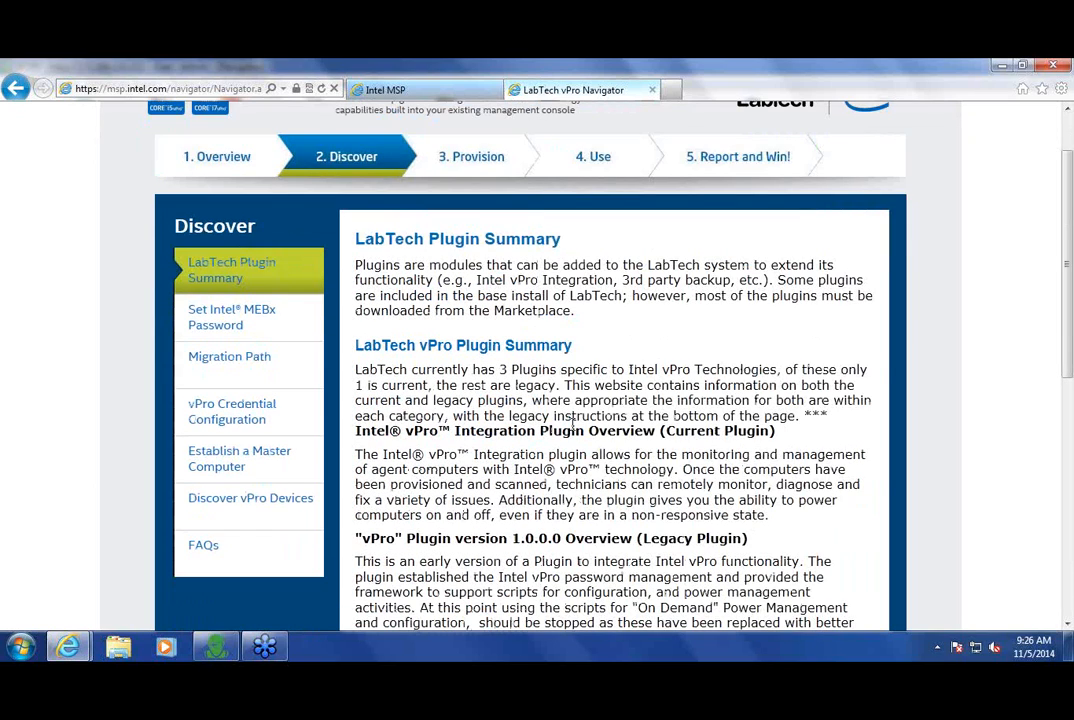
pyautogui.click(208, 547)
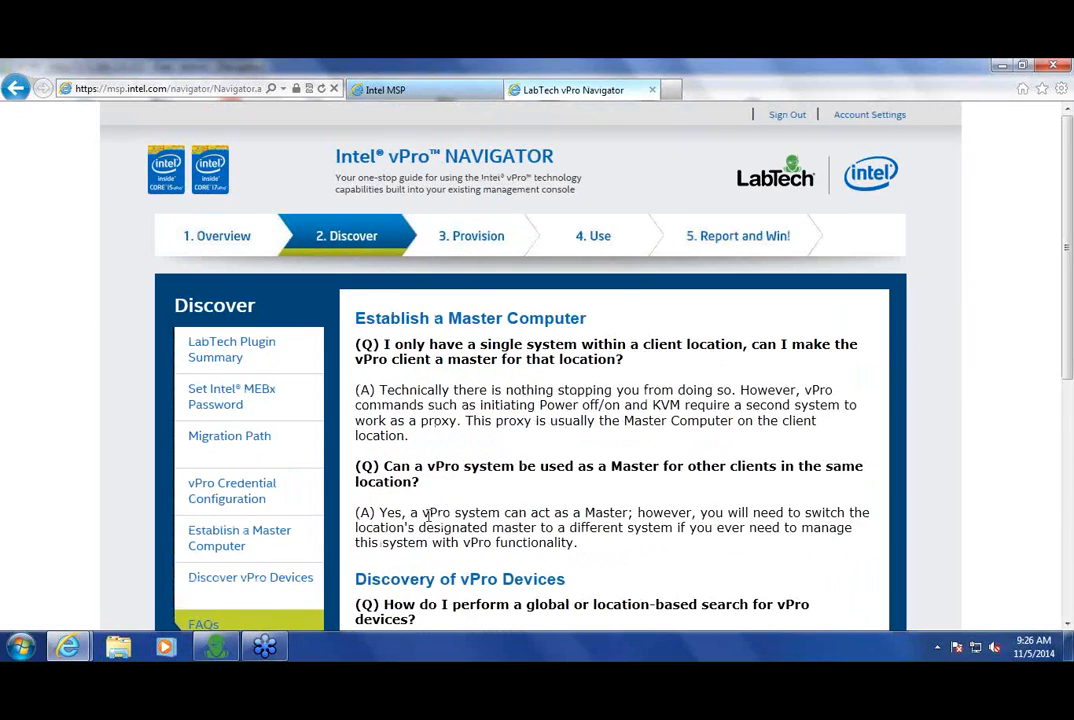
pyautogui.scroll(-2, 428, 515)
pyautogui.scroll(-1, 432, 505)
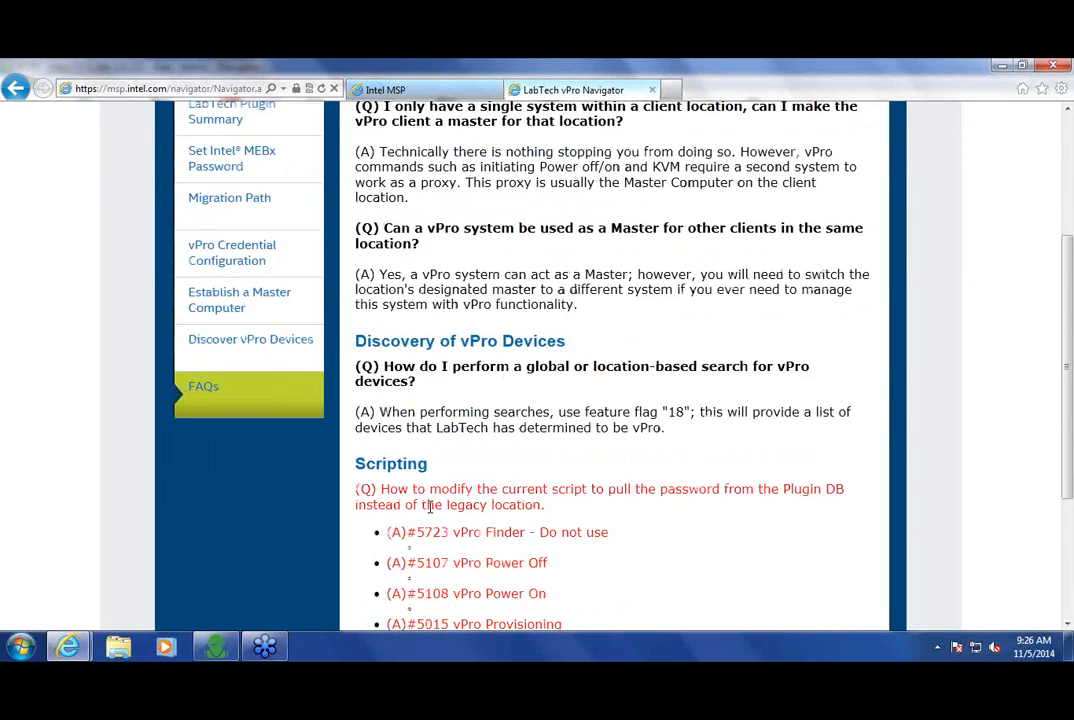
pyautogui.scroll(3, 432, 510)
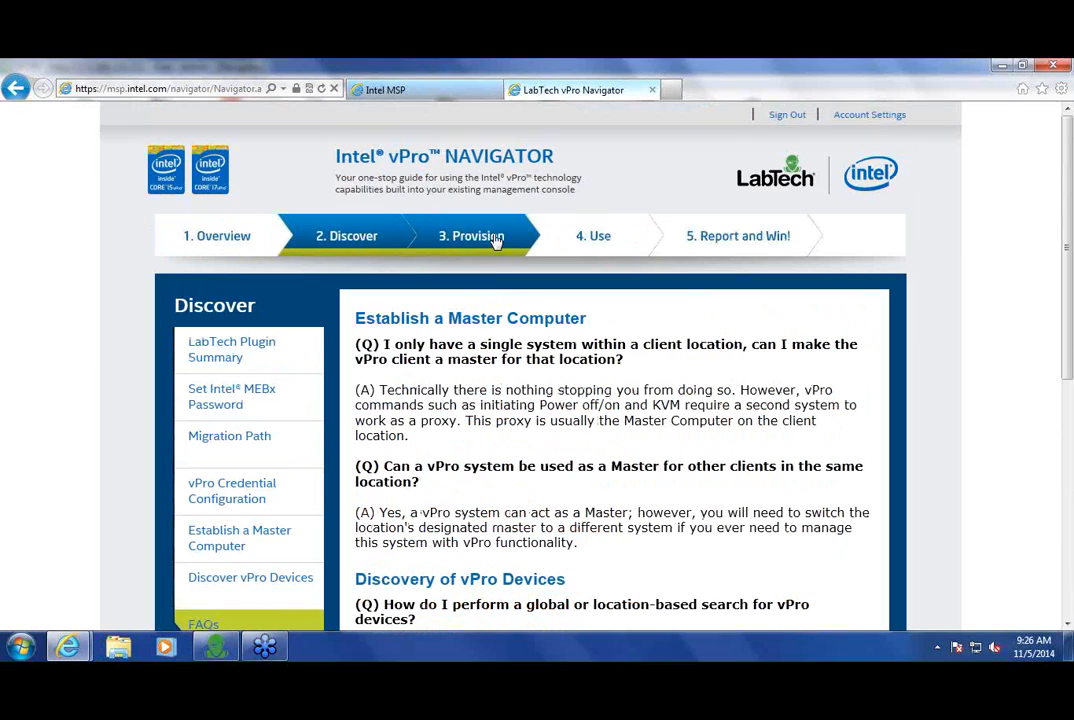
pyautogui.click(496, 240)
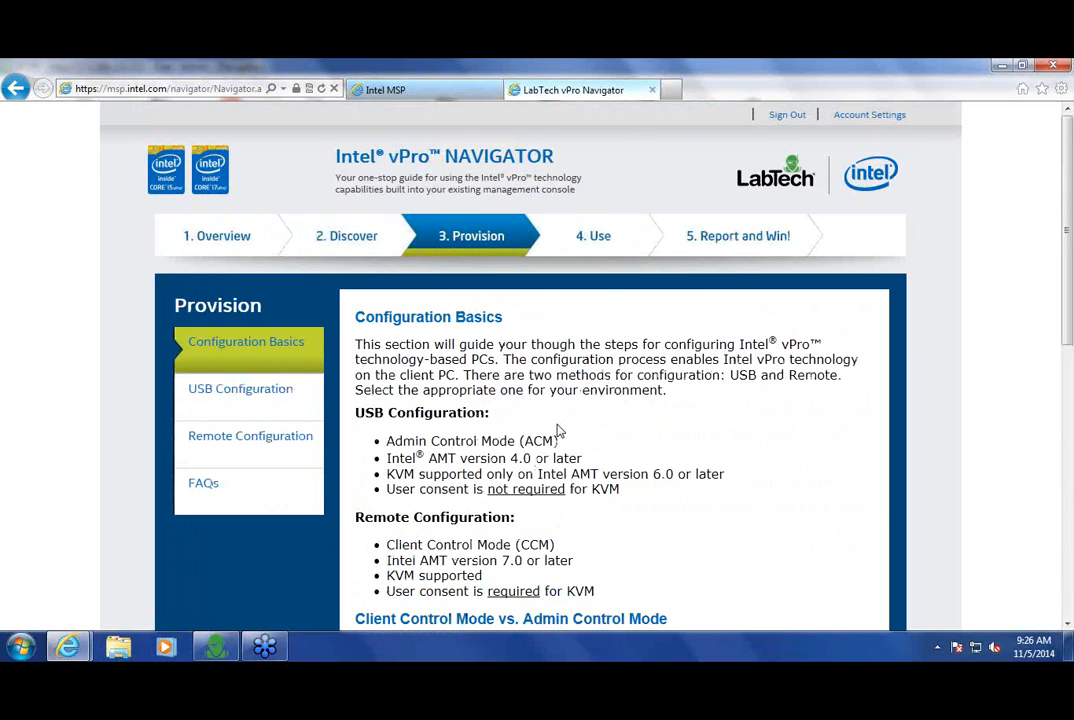
pyautogui.scroll(-7, 558, 430)
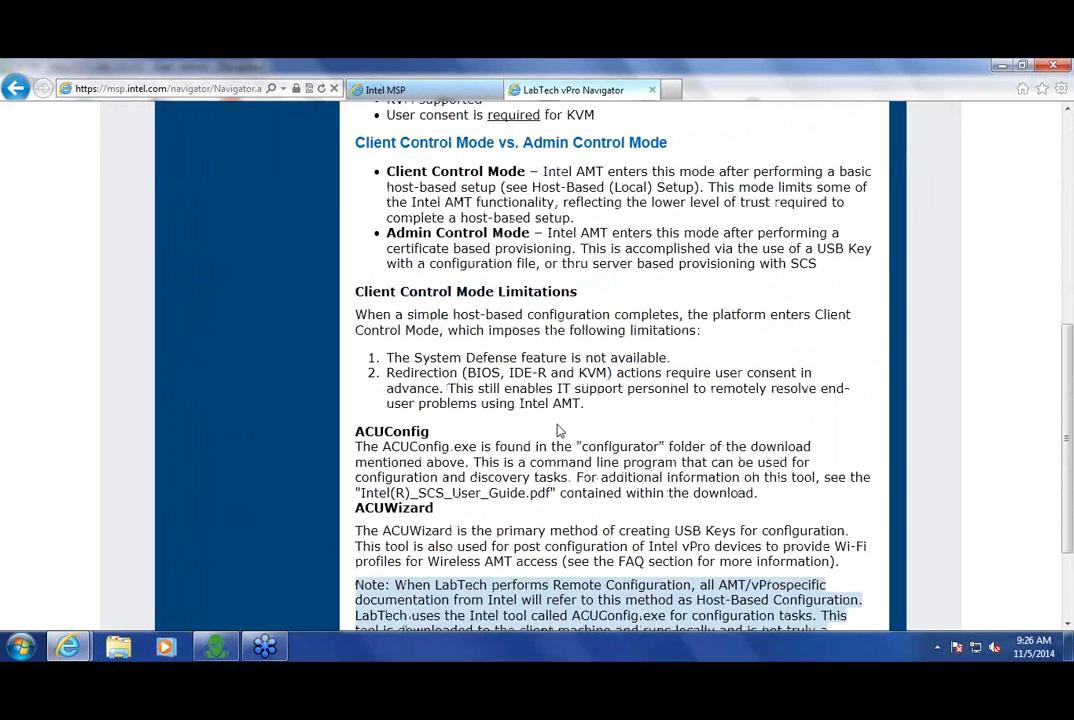
pyautogui.scroll(8, 558, 425)
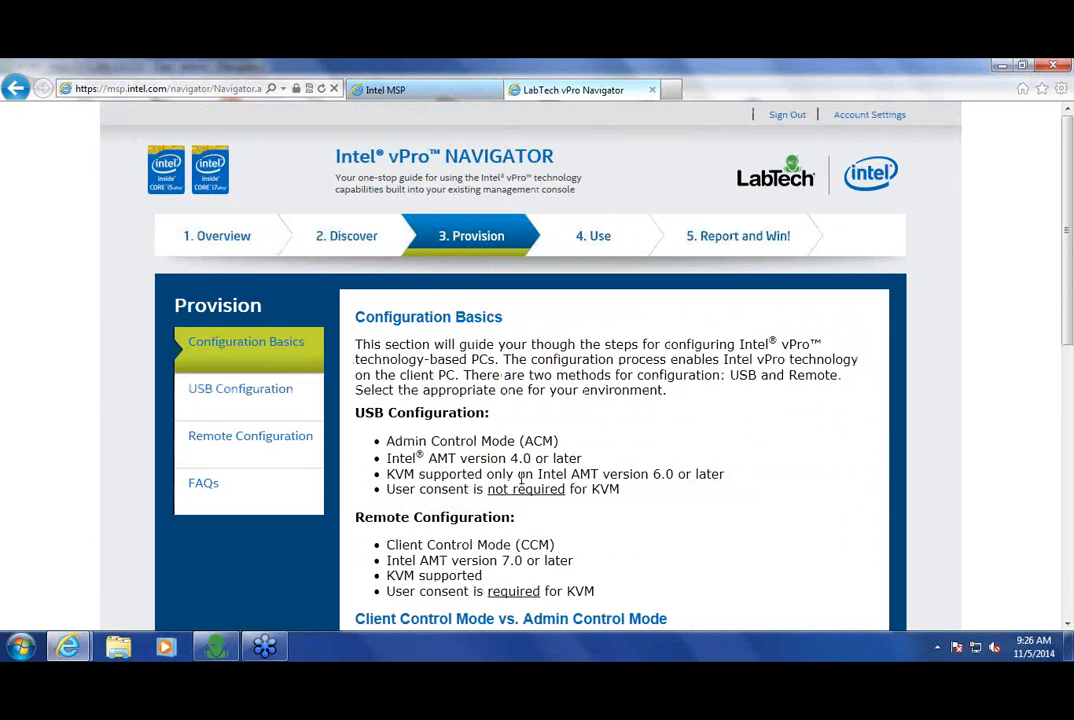
pyautogui.click(355, 245)
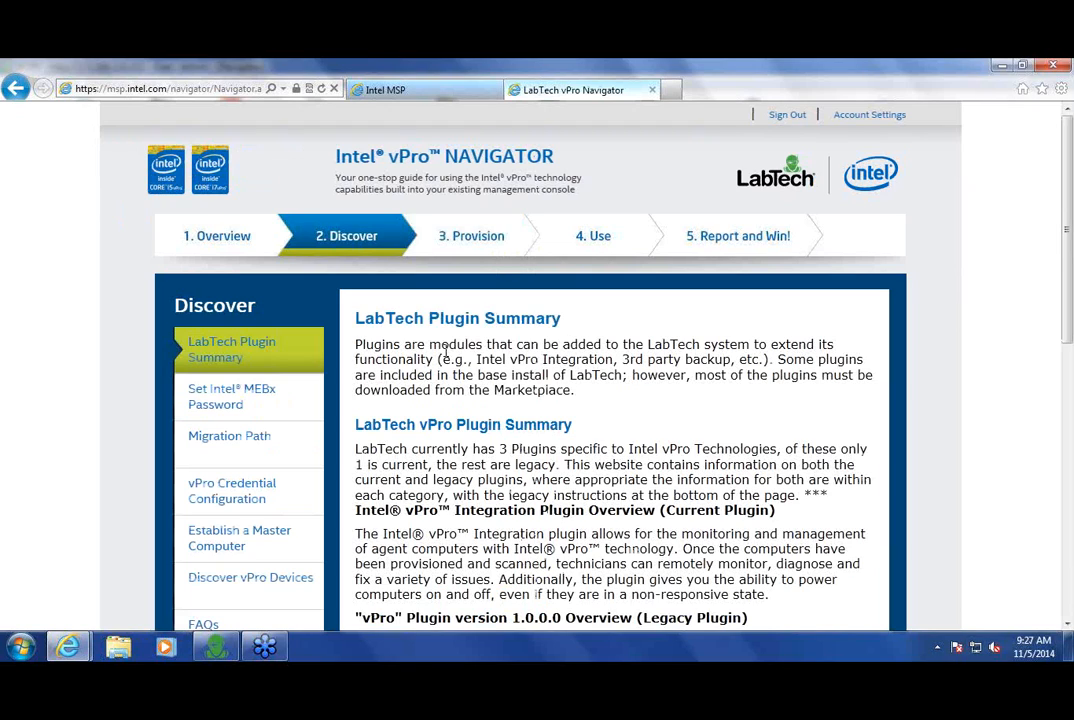
pyautogui.click(478, 246)
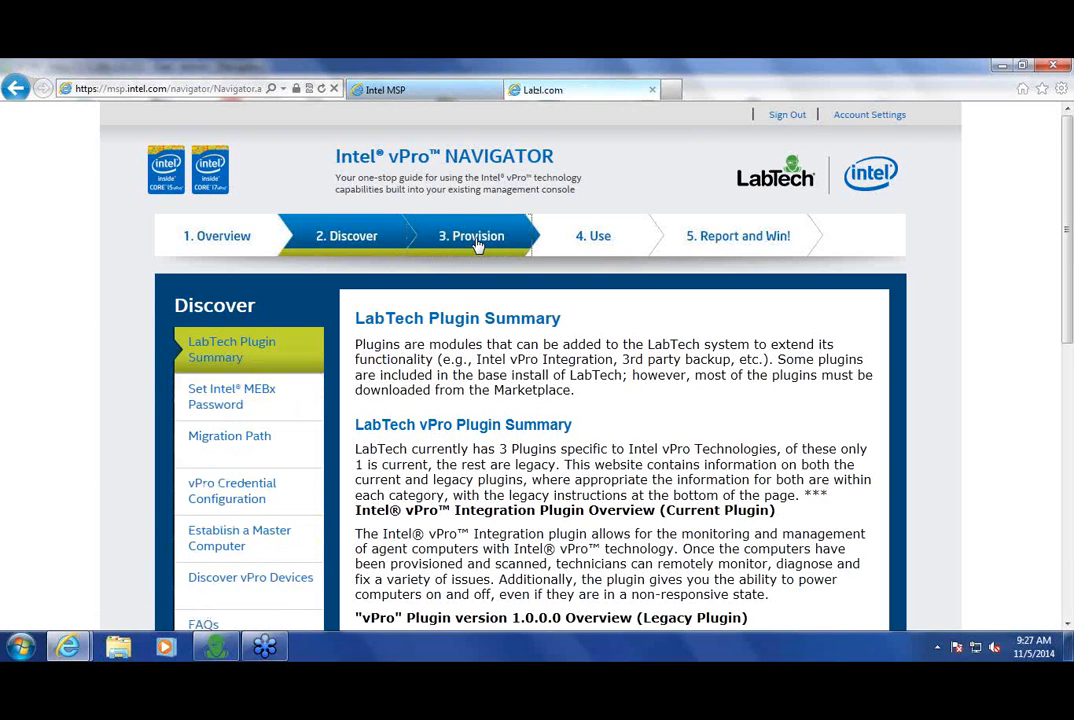
pyautogui.click(587, 244)
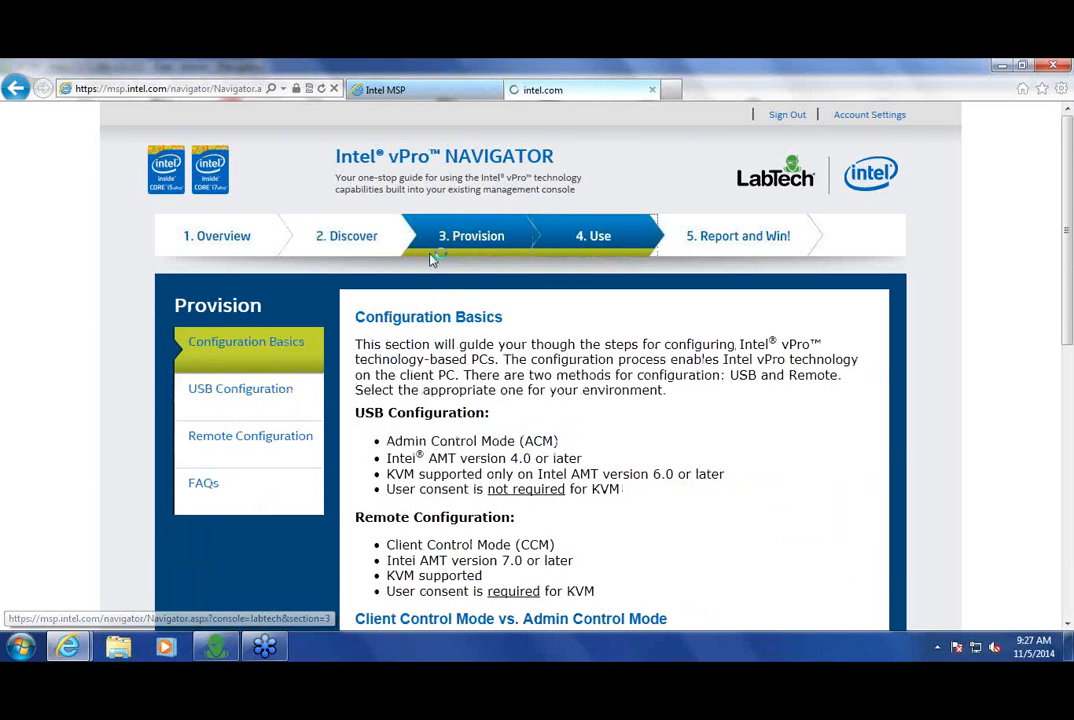
pyautogui.click(358, 243)
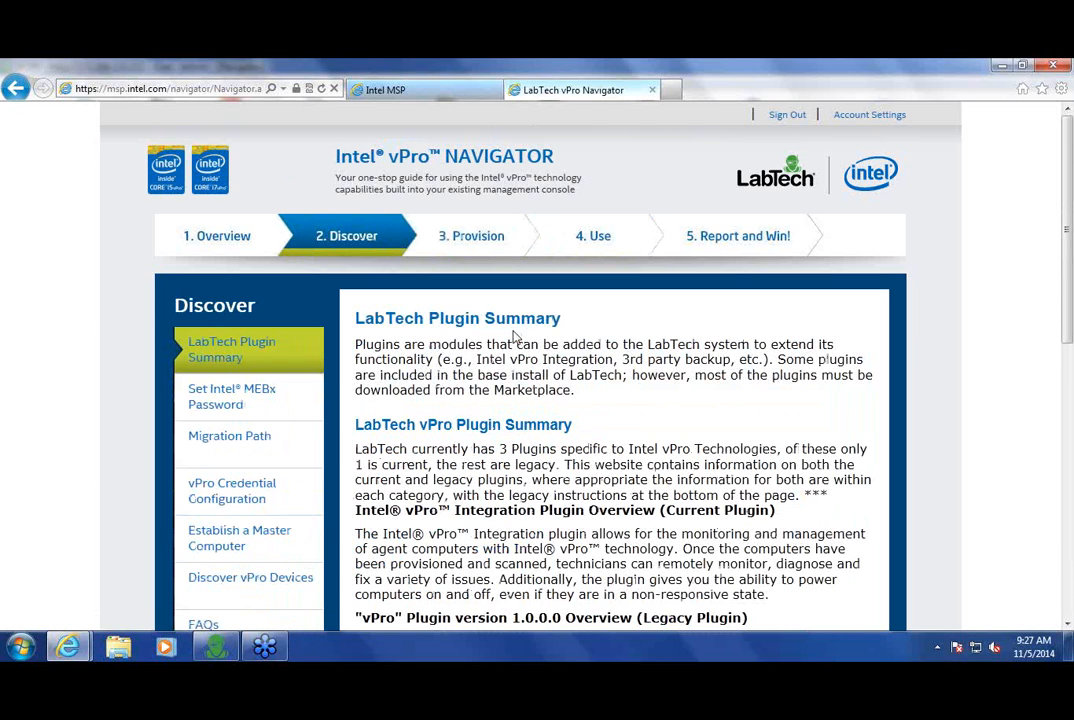
# Step: Scroll to the bottom of the Discover page, then minimize Internet Explorer to reveal LabTech Control Center
pyautogui.scroll(-10, 253, 483)
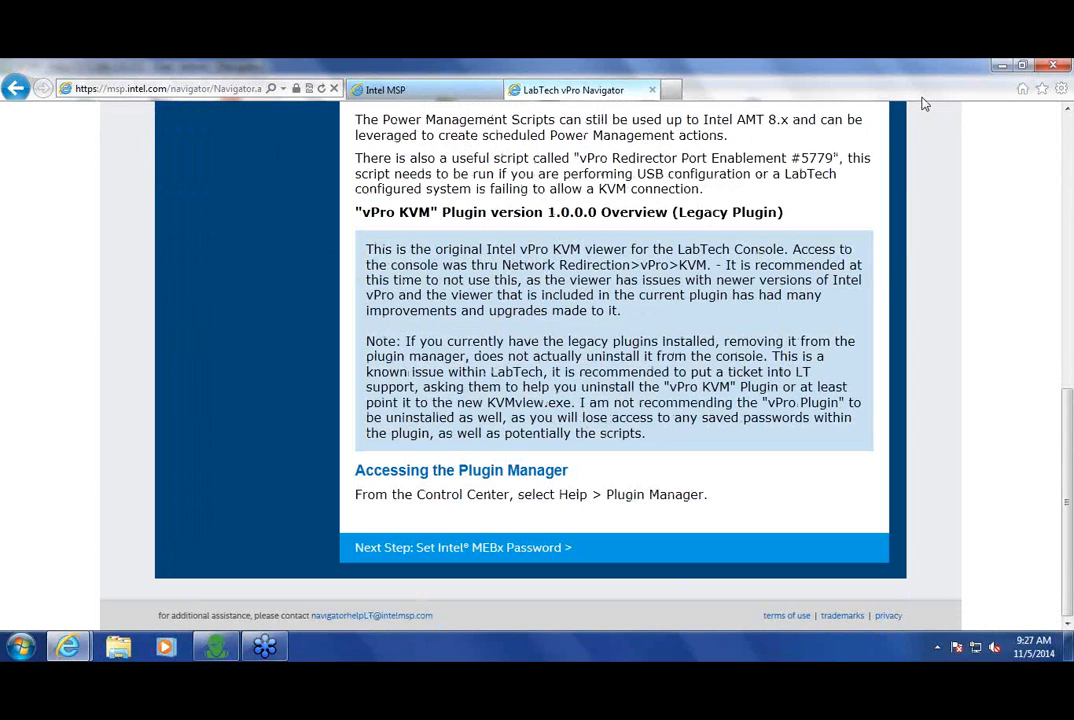
pyautogui.click(1002, 66)
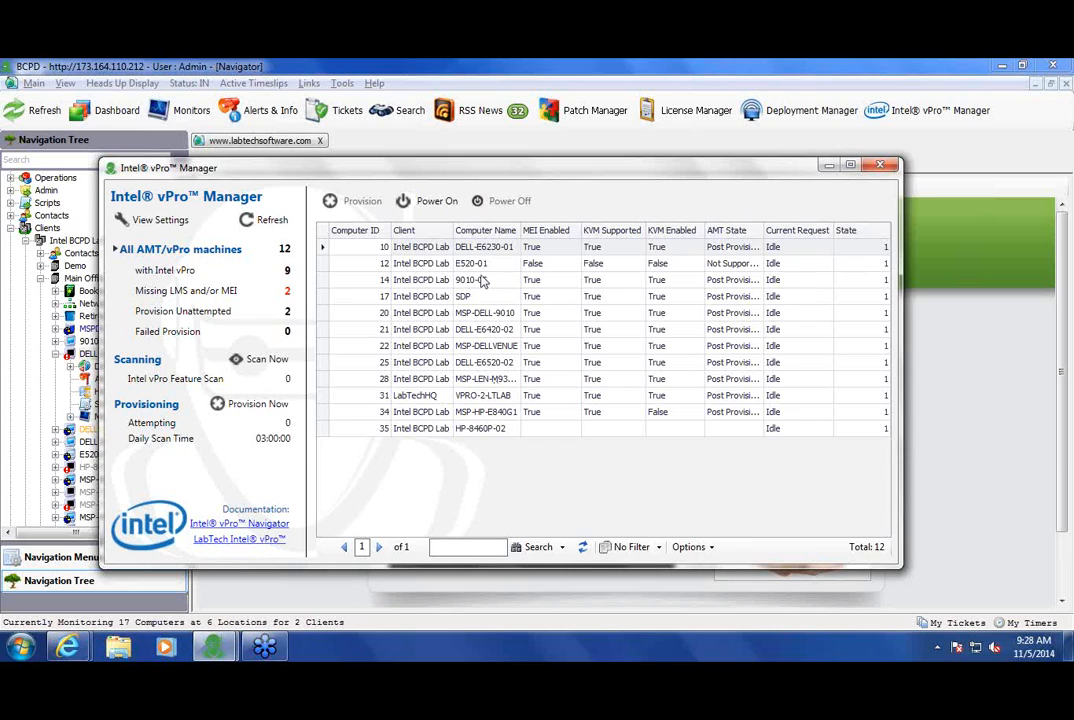
# Step: Open the Intel vPro Settings dialog with View Settings in the vPro Manager panel
pyautogui.click(160, 221)
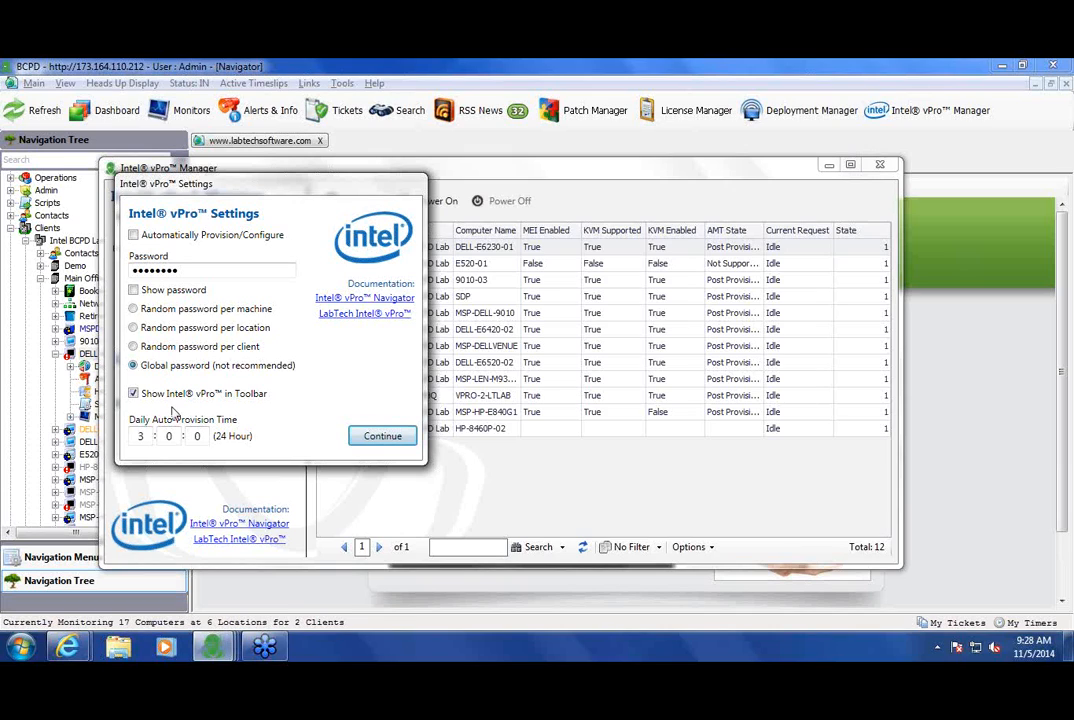
# Step: Keep the Daily Auto-Provision Time at 3:00 and continue out of the vPro settings
pyautogui.click(136, 437)
pyautogui.click(399, 446)
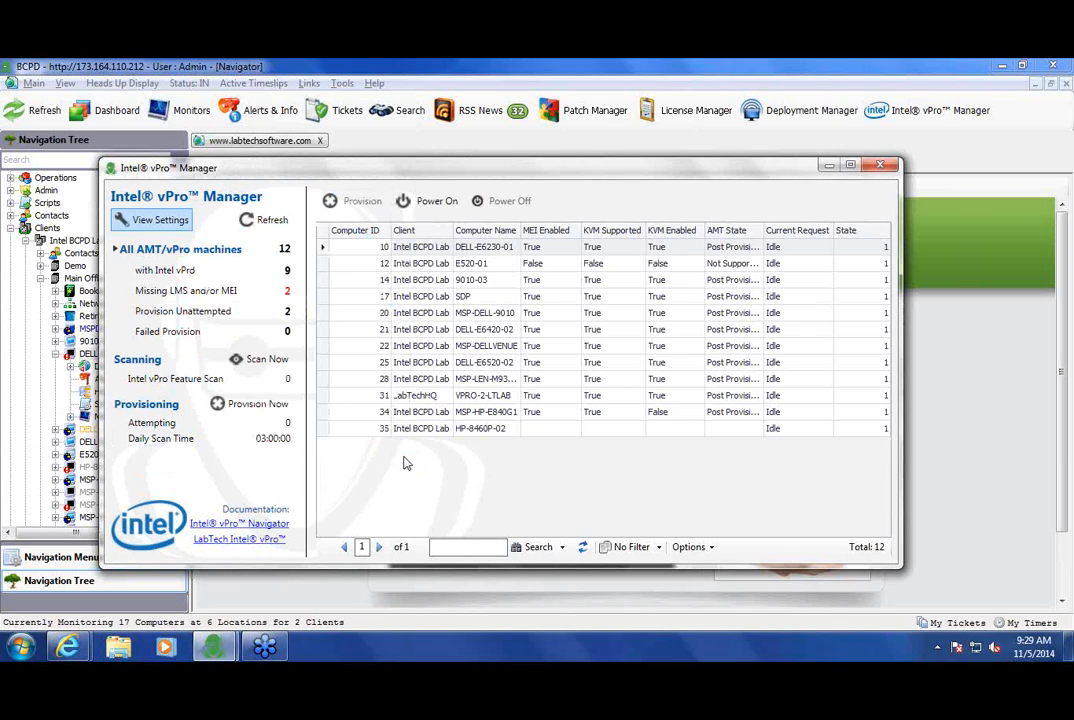
pyautogui.click(549, 431)
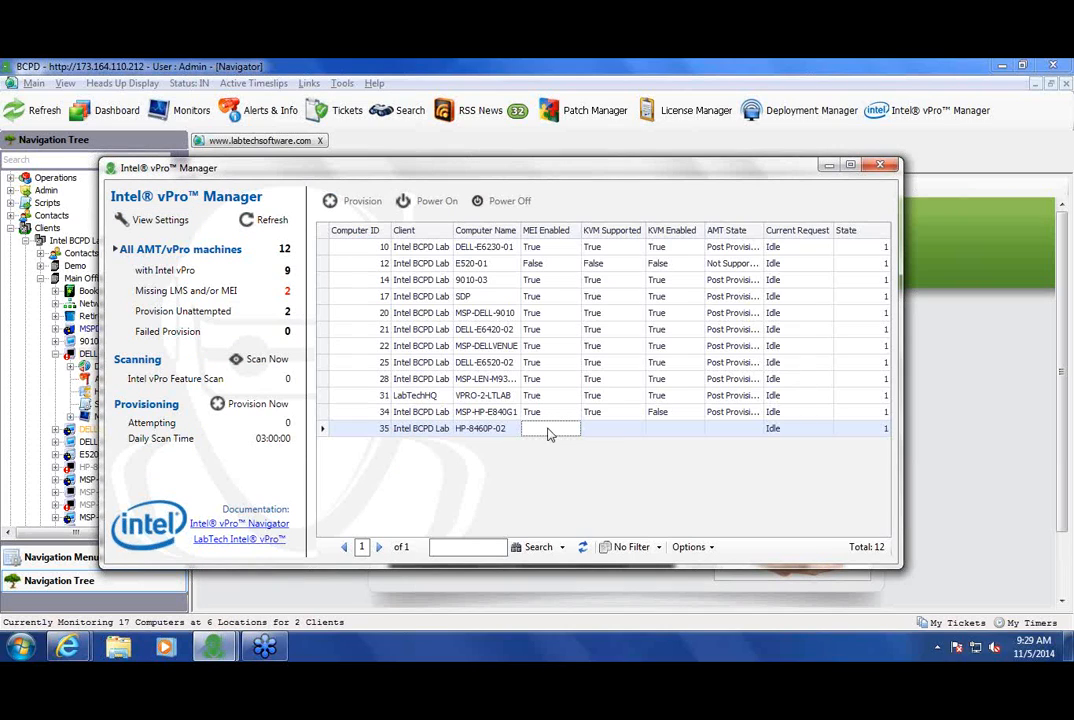
pyautogui.click(624, 430)
pyautogui.click(667, 430)
pyautogui.click(730, 434)
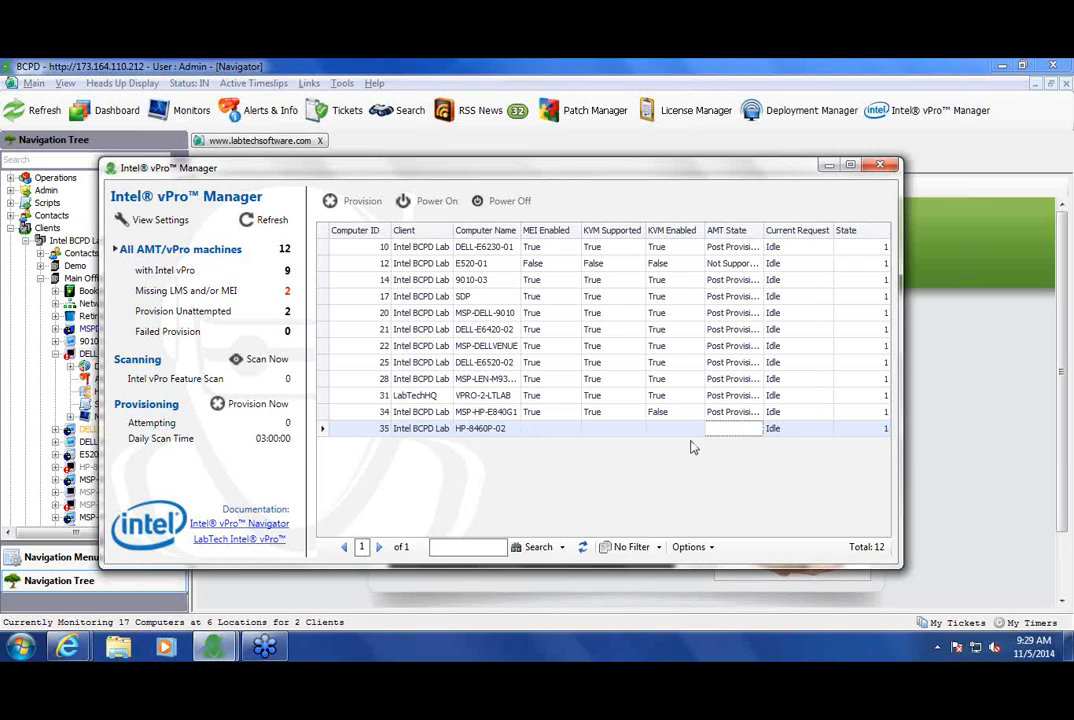
pyautogui.rightClick(538, 450)
pyautogui.click(470, 467)
pyautogui.click(484, 264)
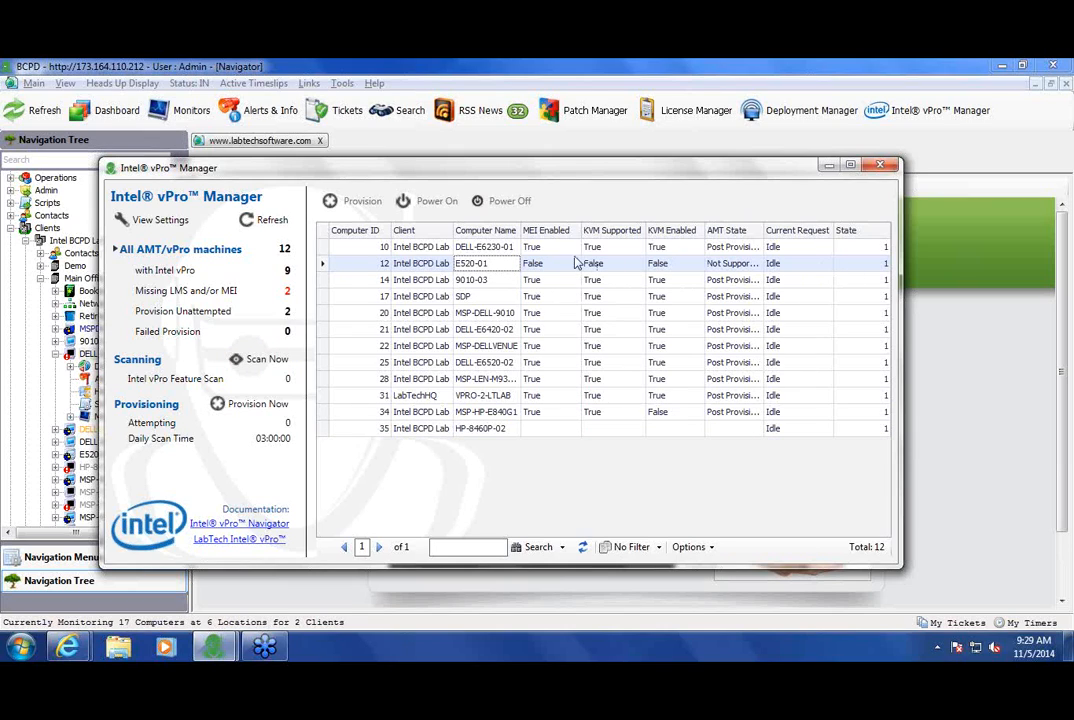
pyautogui.click(497, 250)
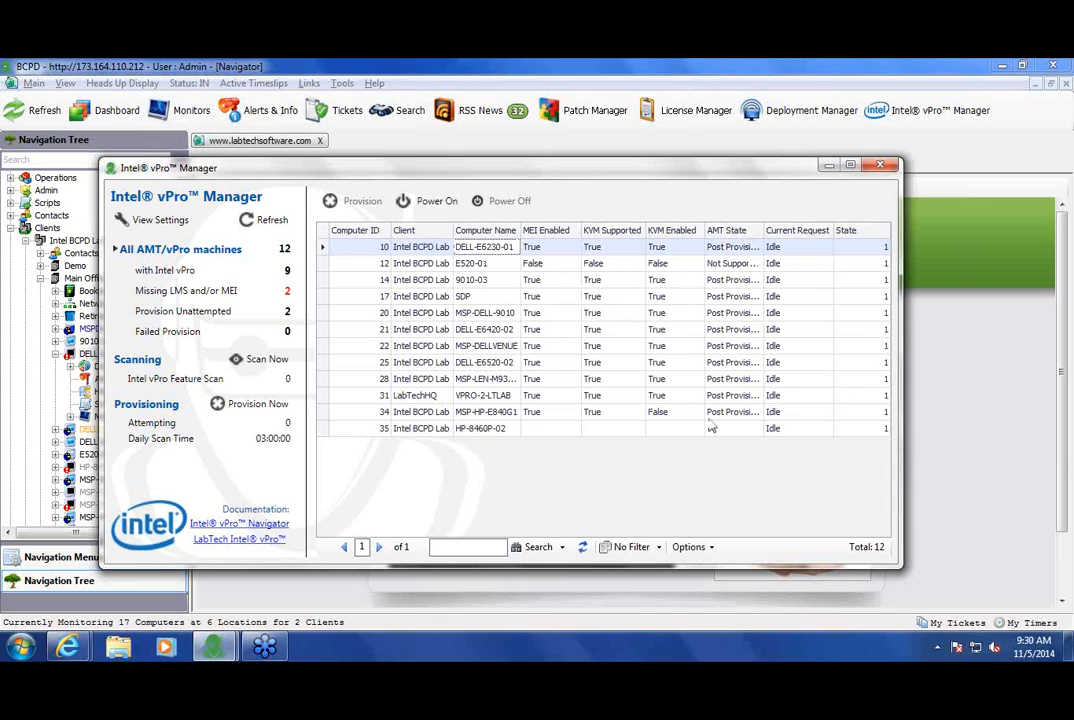
pyautogui.click(542, 252)
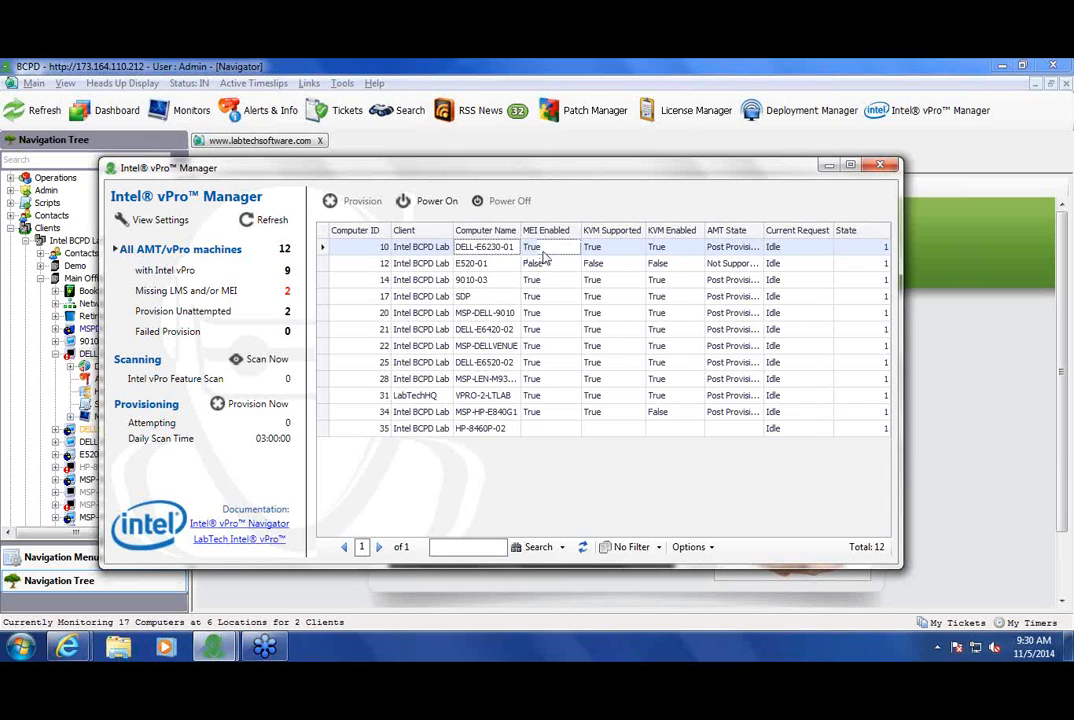
pyautogui.click(746, 249)
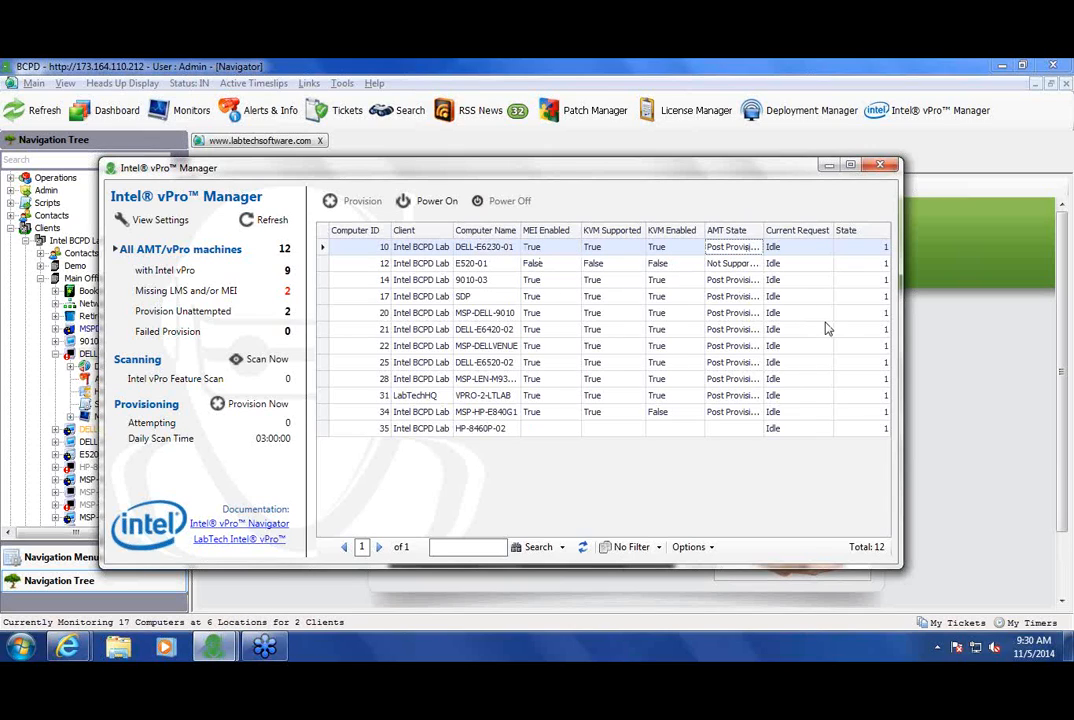
pyautogui.click(484, 249)
pyautogui.rightClick(484, 250)
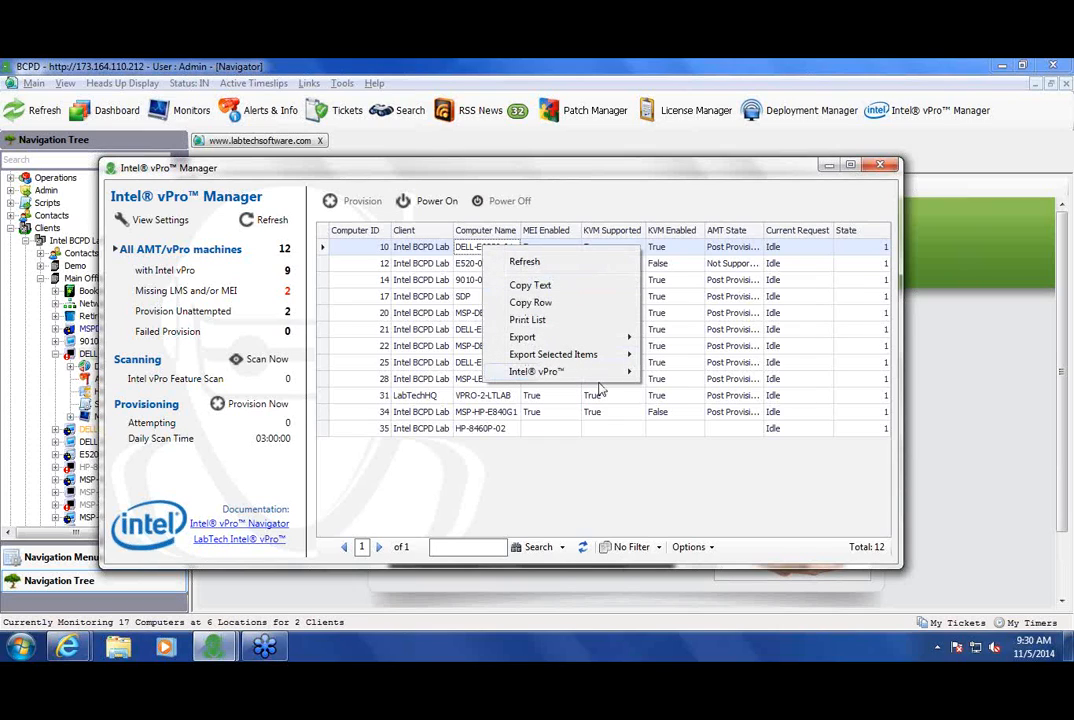
pyautogui.moveTo(590, 372)
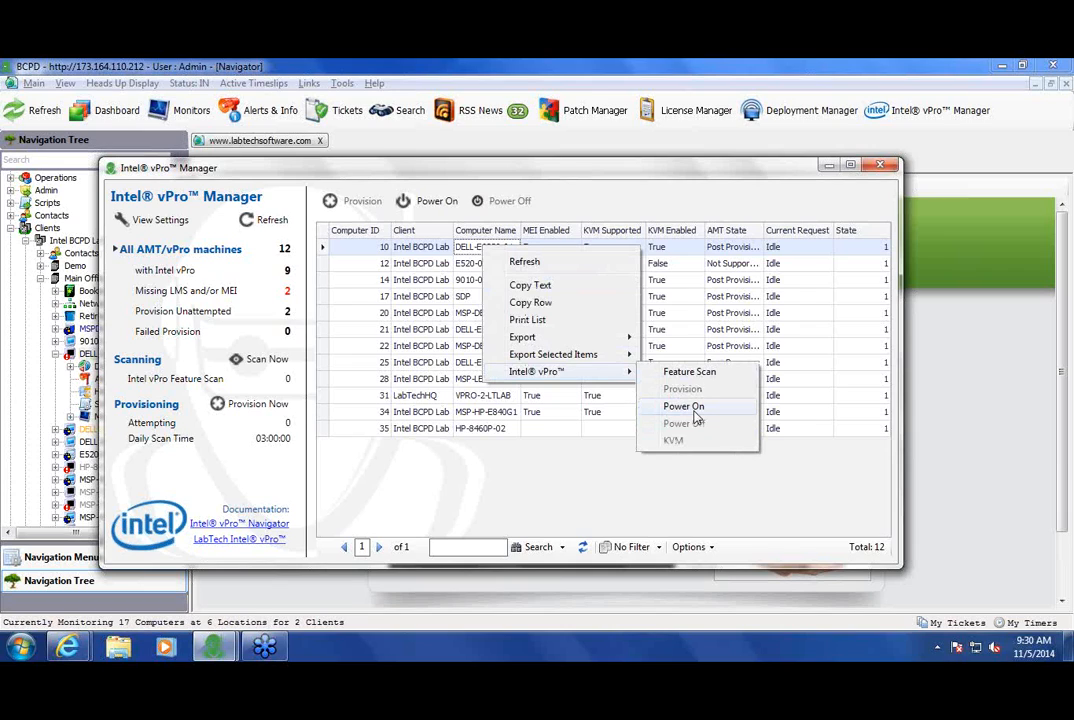
pyautogui.click(536, 470)
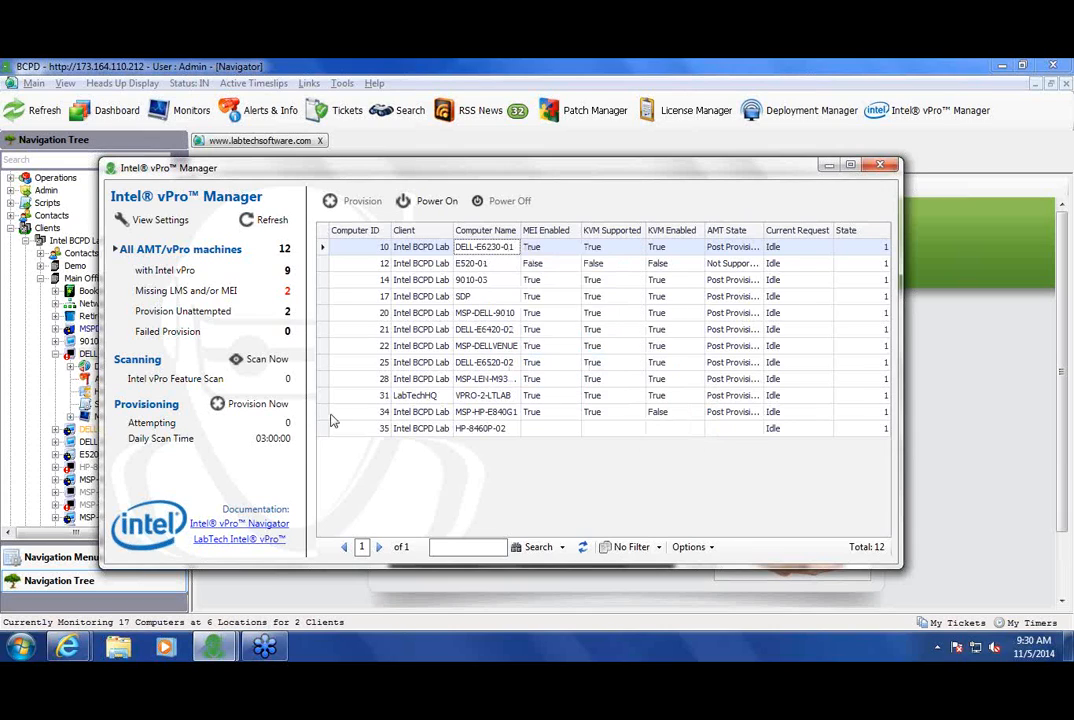
# Step: Open DELL-E6230-01's Intel vPro Toolkit window, then minimize it
pyautogui.doubleClick(490, 254)
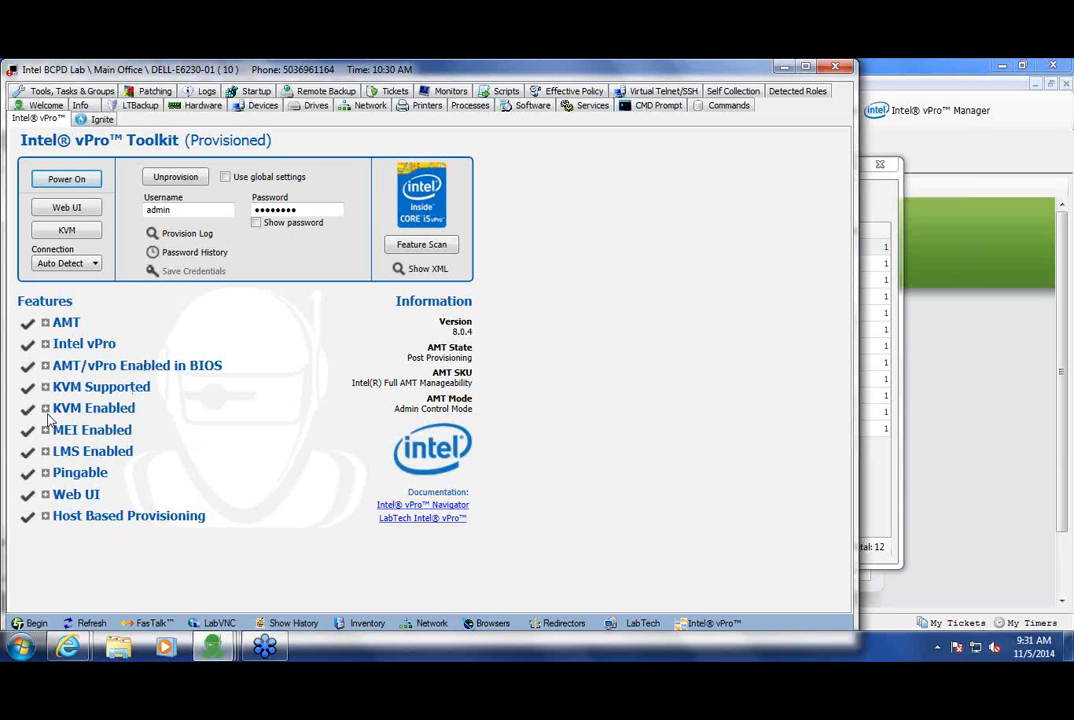
pyautogui.click(784, 69)
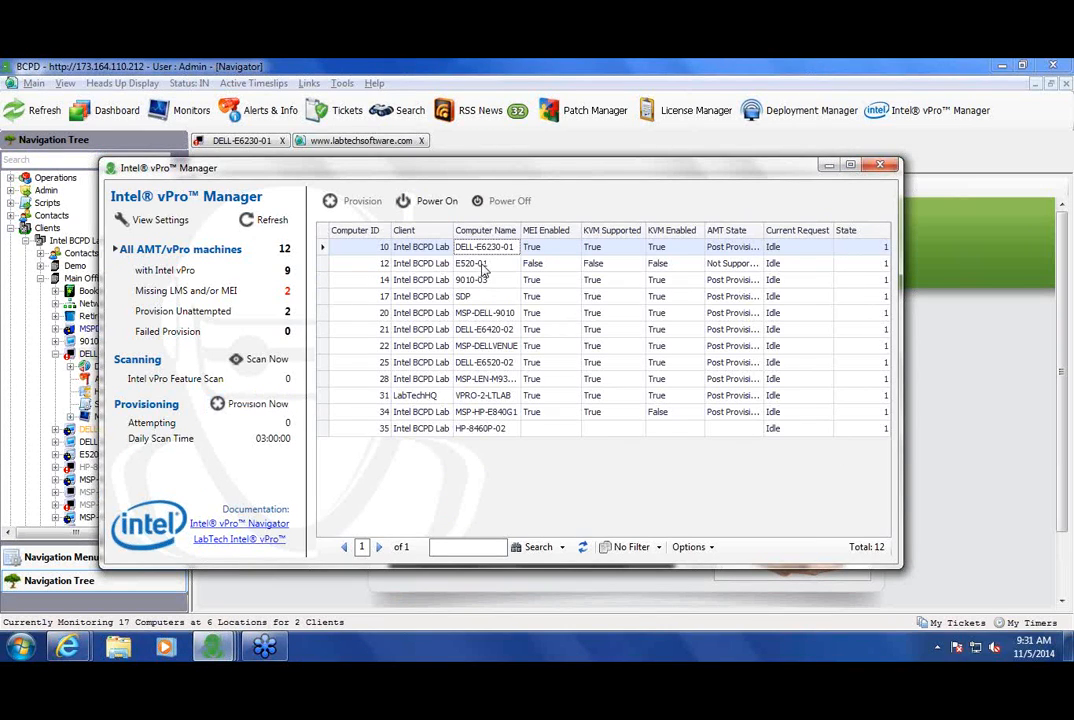
pyautogui.click(481, 264)
pyautogui.doubleClick(481, 264)
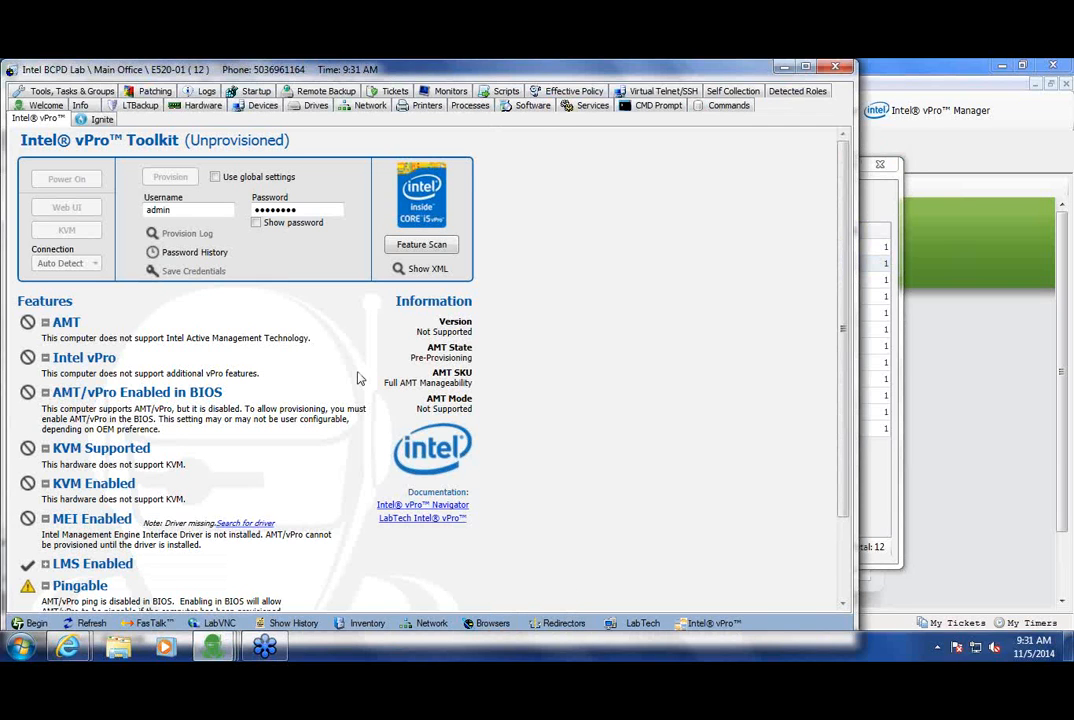
pyautogui.scroll(-2, 176, 497)
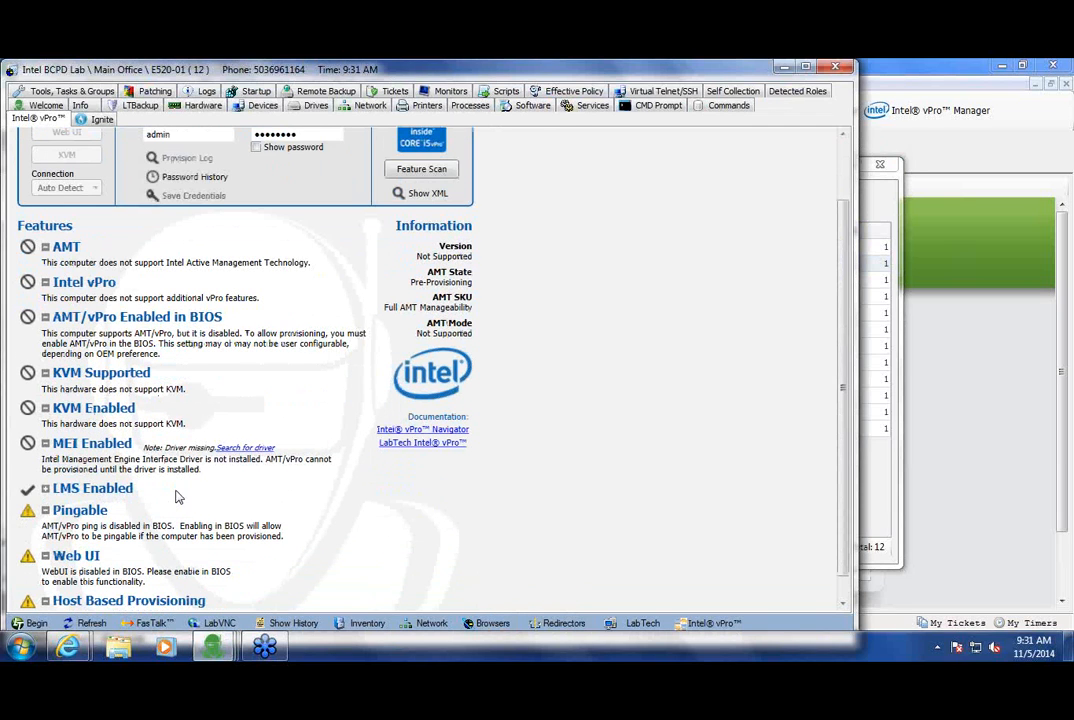
pyautogui.scroll(-1, 176, 497)
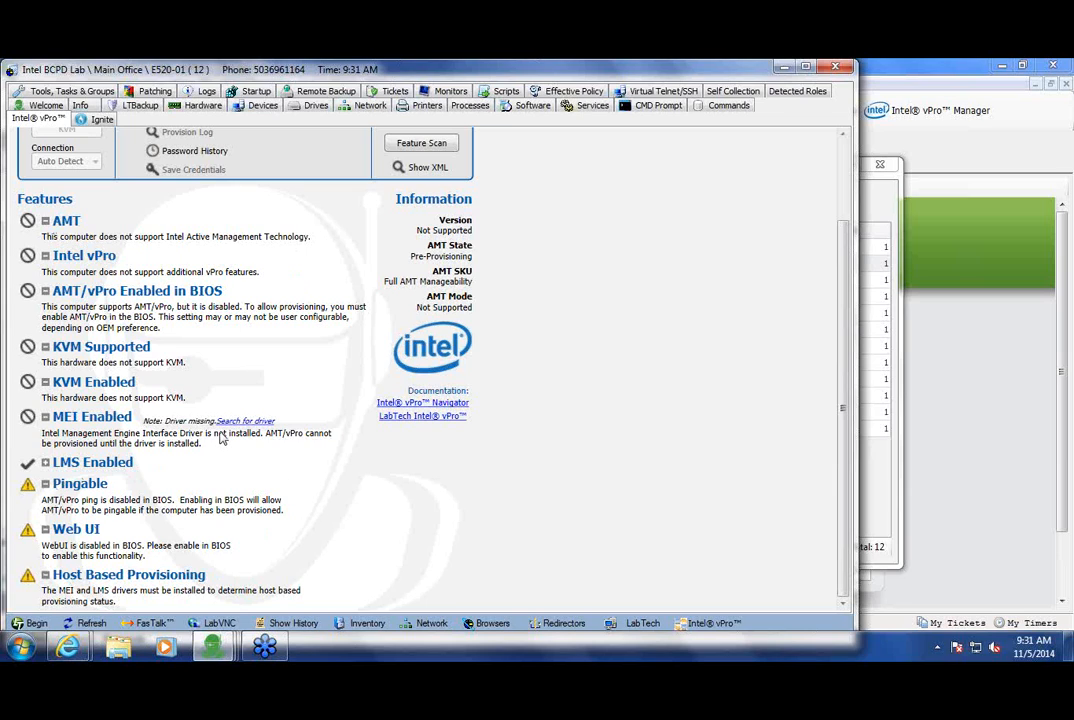
pyautogui.scroll(2, 225, 425)
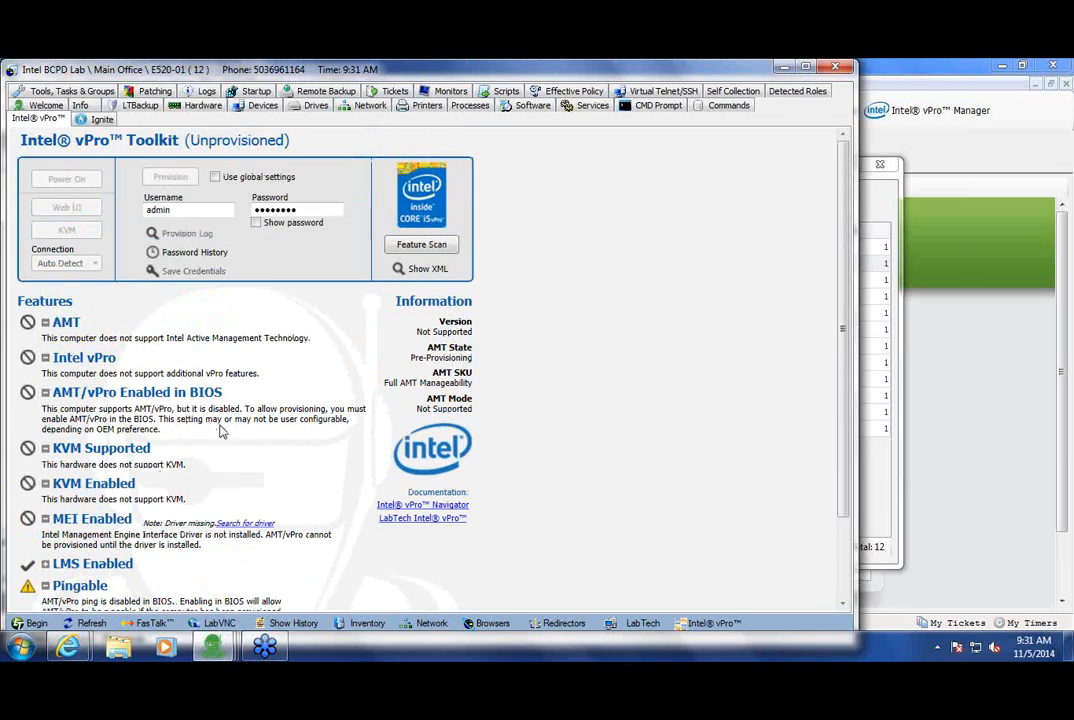
pyautogui.click(837, 68)
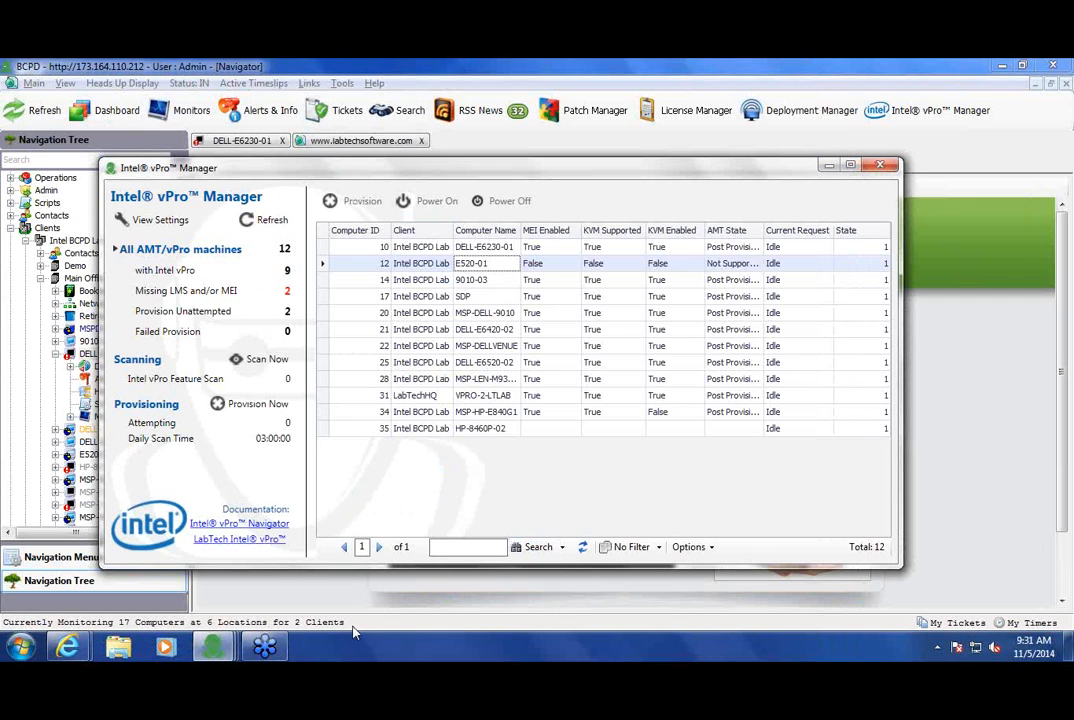
# Step: Reopen DELL-E6230-01's vPro Toolkit, show its XML status log, and switch Connection to Direct
pyautogui.moveTo(88, 650)
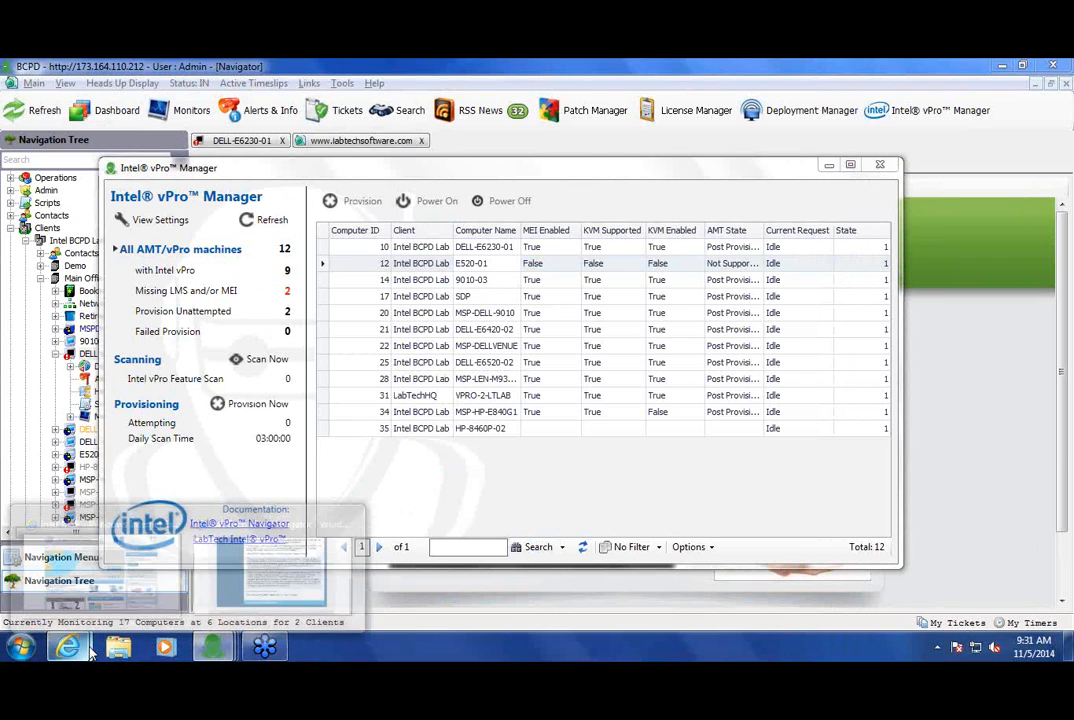
pyautogui.doubleClick(507, 254)
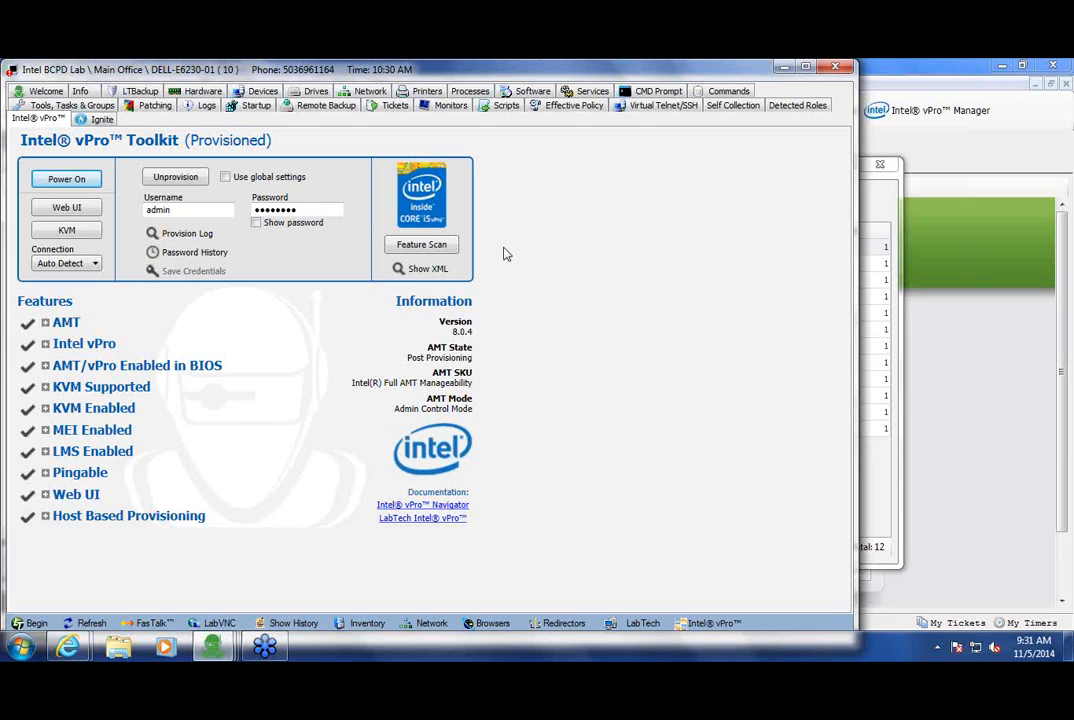
pyautogui.click(438, 271)
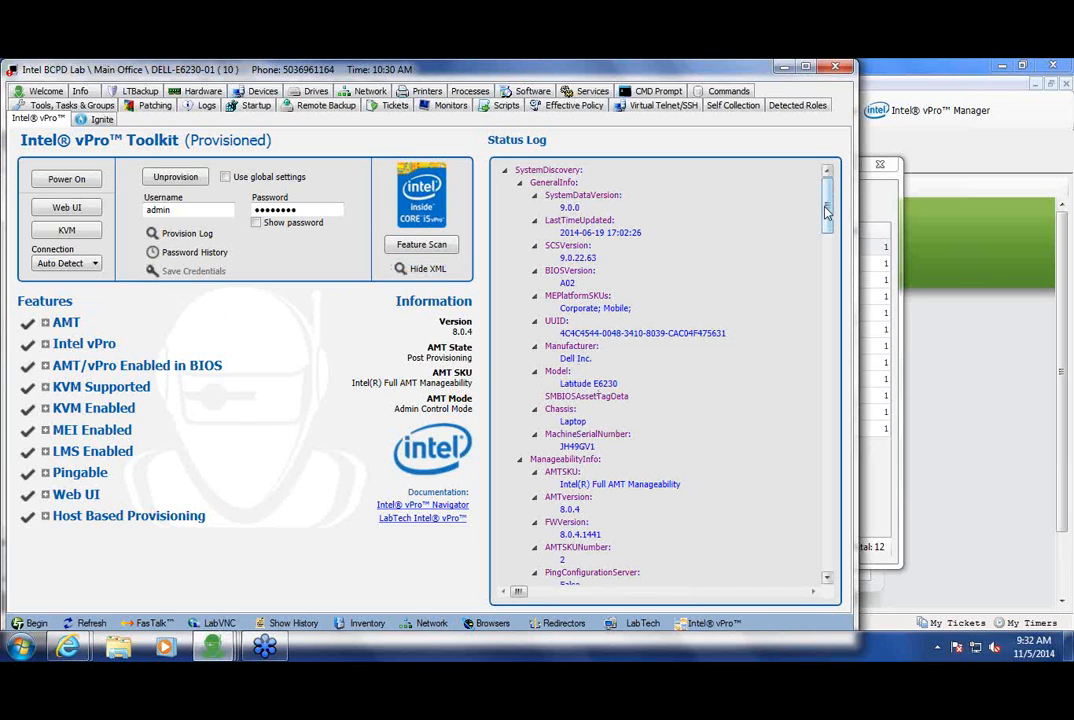
pyautogui.scroll(-15, 834, 211)
pyautogui.scroll(-15, 830, 500)
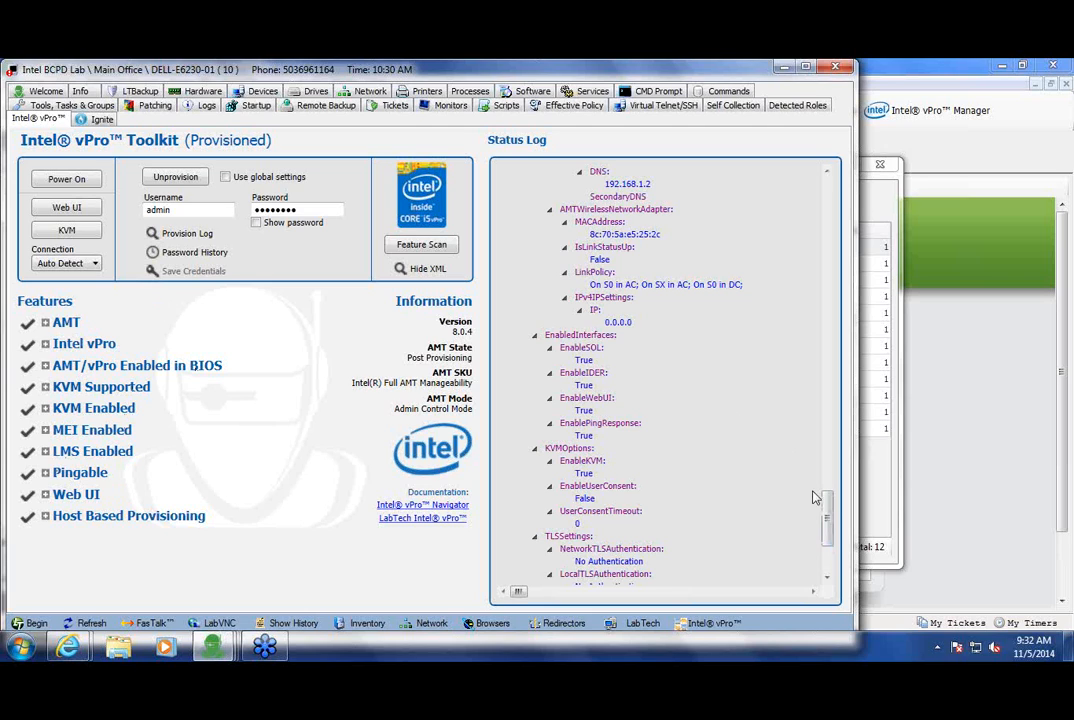
pyautogui.scroll(10, 696, 425)
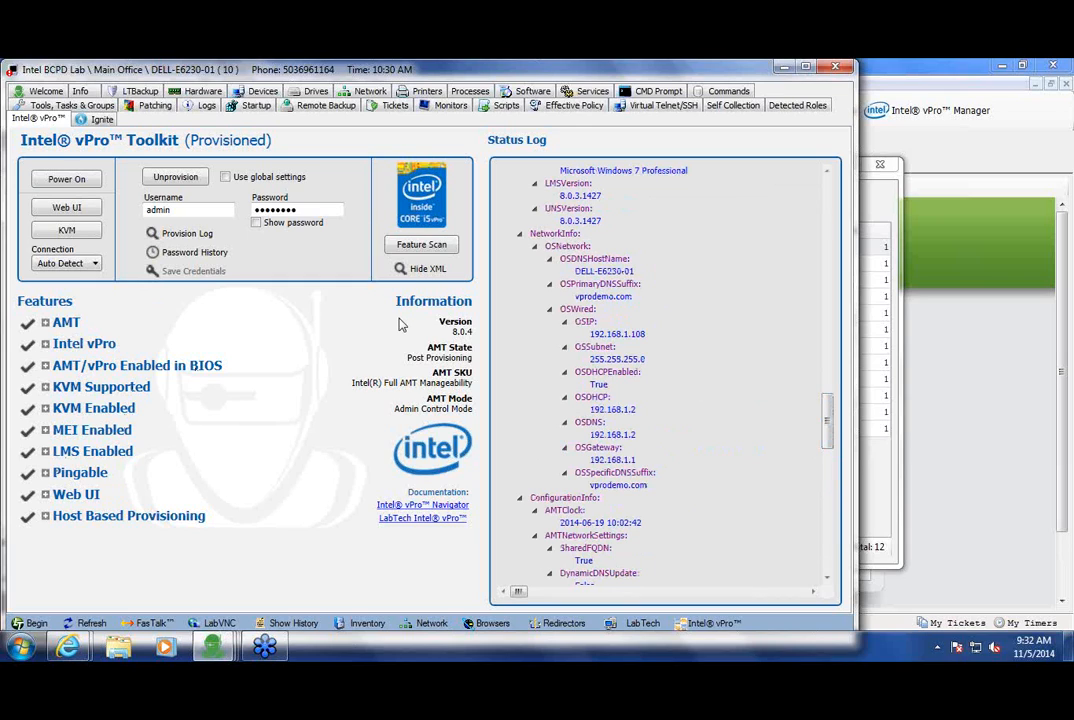
pyautogui.click(68, 263)
pyautogui.click(46, 287)
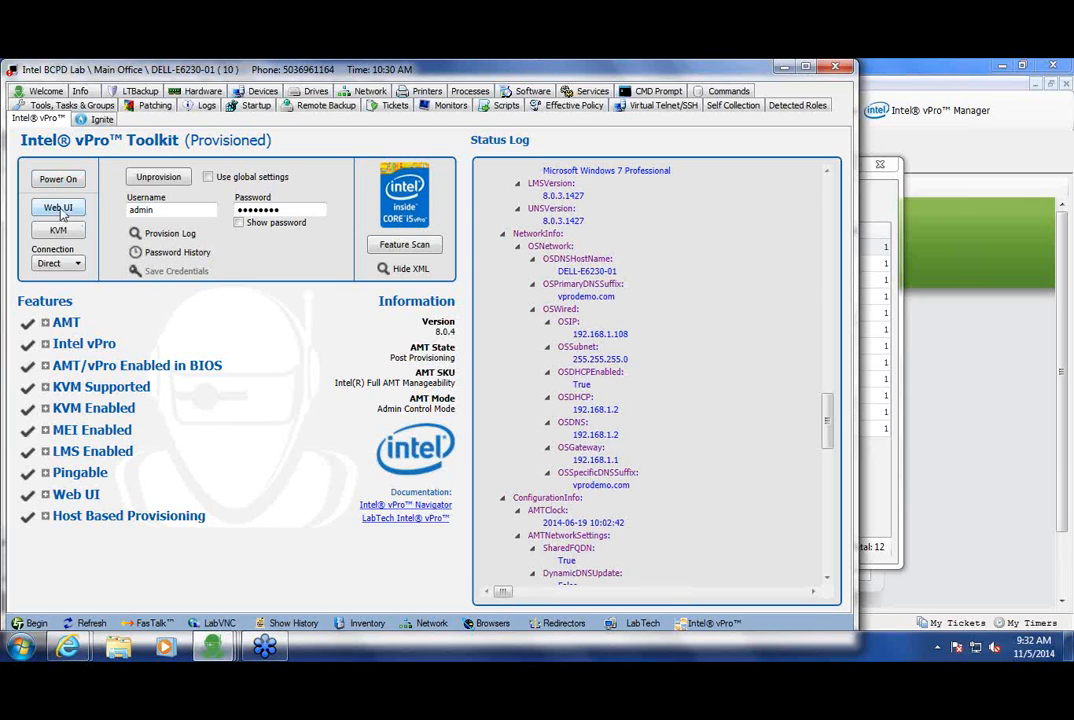
# Step: Log on to the machine's Intel AMT Web UI with the admin account and password
pyautogui.click(59, 208)
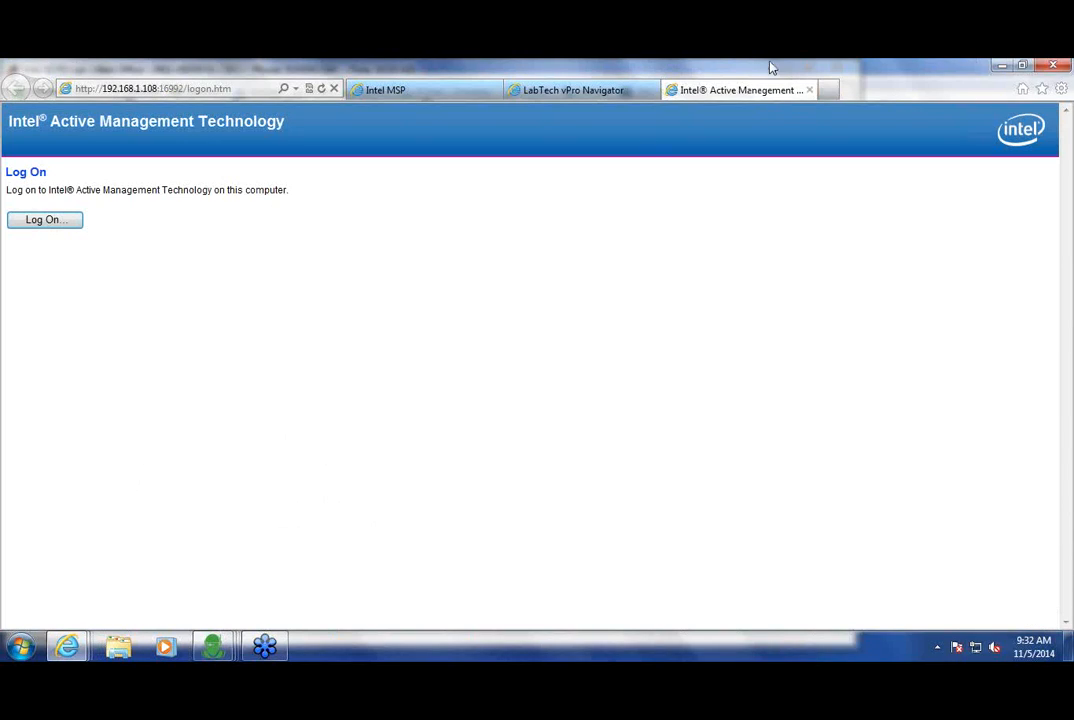
pyautogui.click(48, 229)
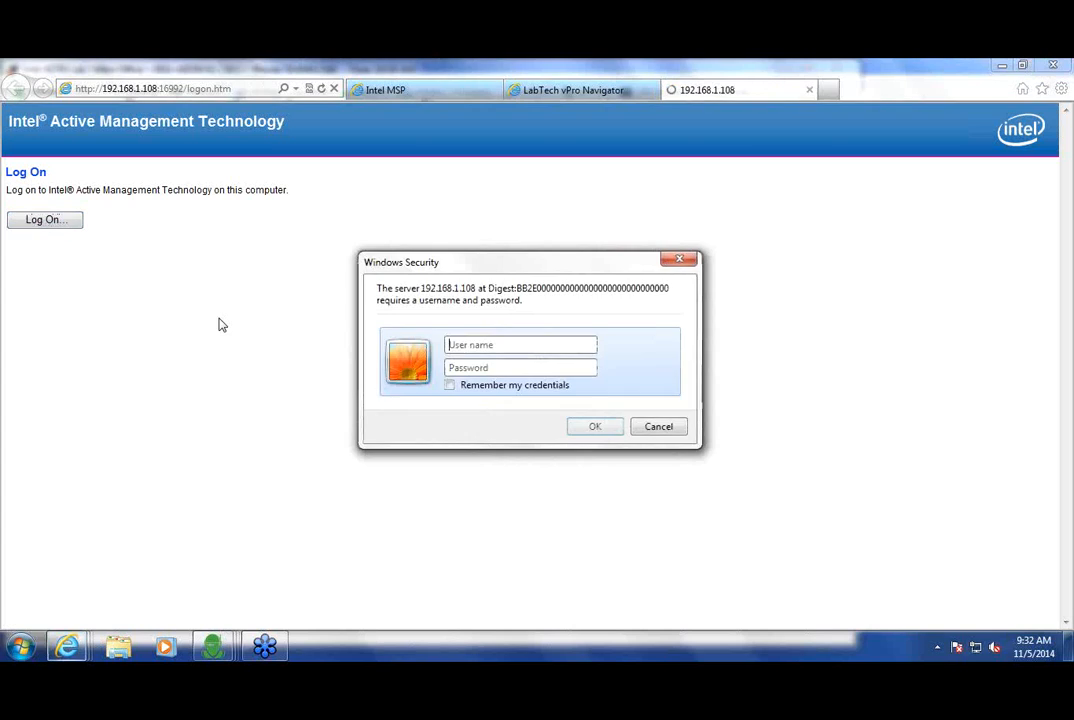
pyautogui.write('admin')
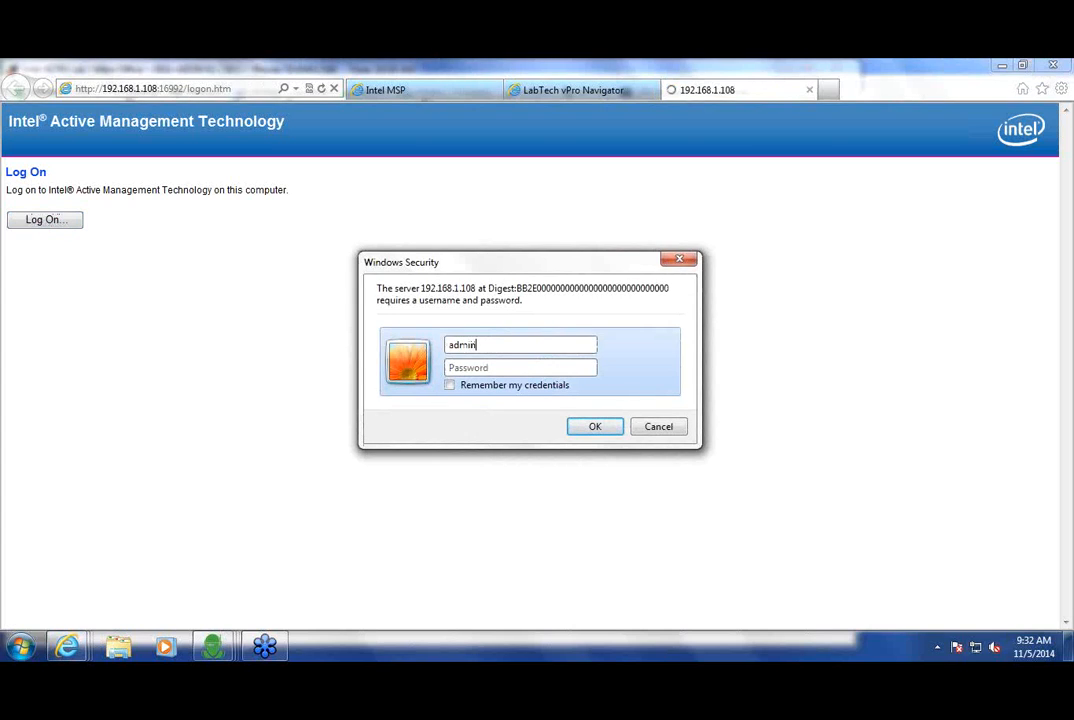
pyautogui.press('Tab')
pyautogui.write('********')
pyautogui.press('Return')
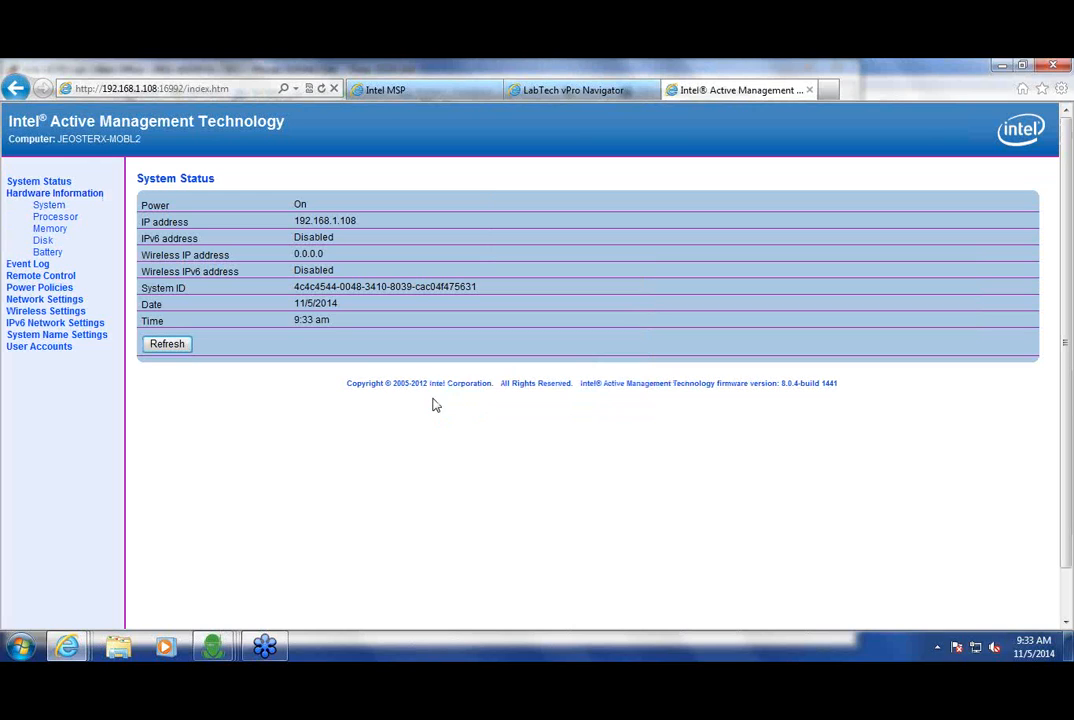
# Step: Review Disk, Memory, Processor, Remote Control and the hg / ENV_MSP2.4 wireless profile, then close the Web UI
pyautogui.click(42, 242)
pyautogui.click(62, 230)
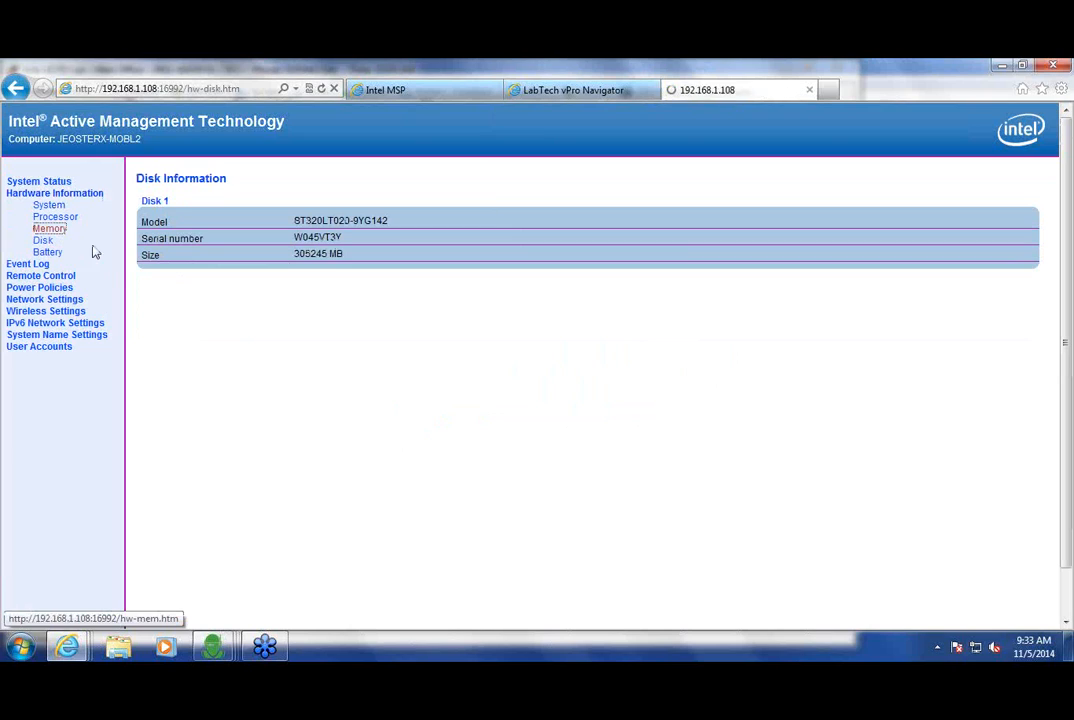
pyautogui.click(72, 218)
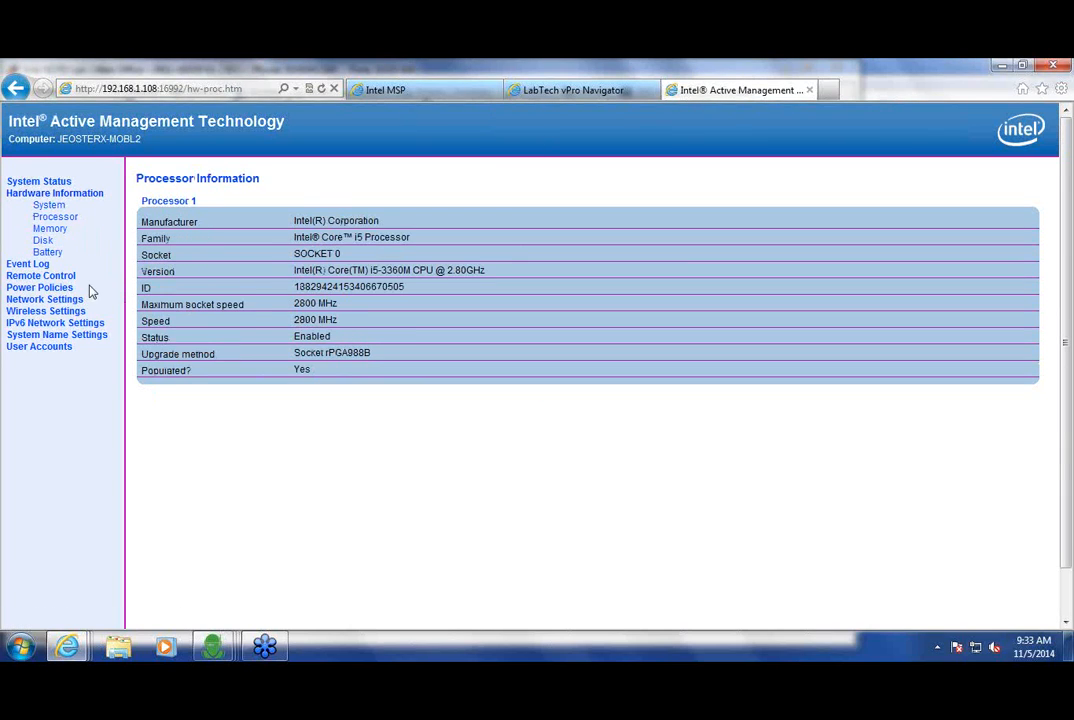
pyautogui.click(34, 277)
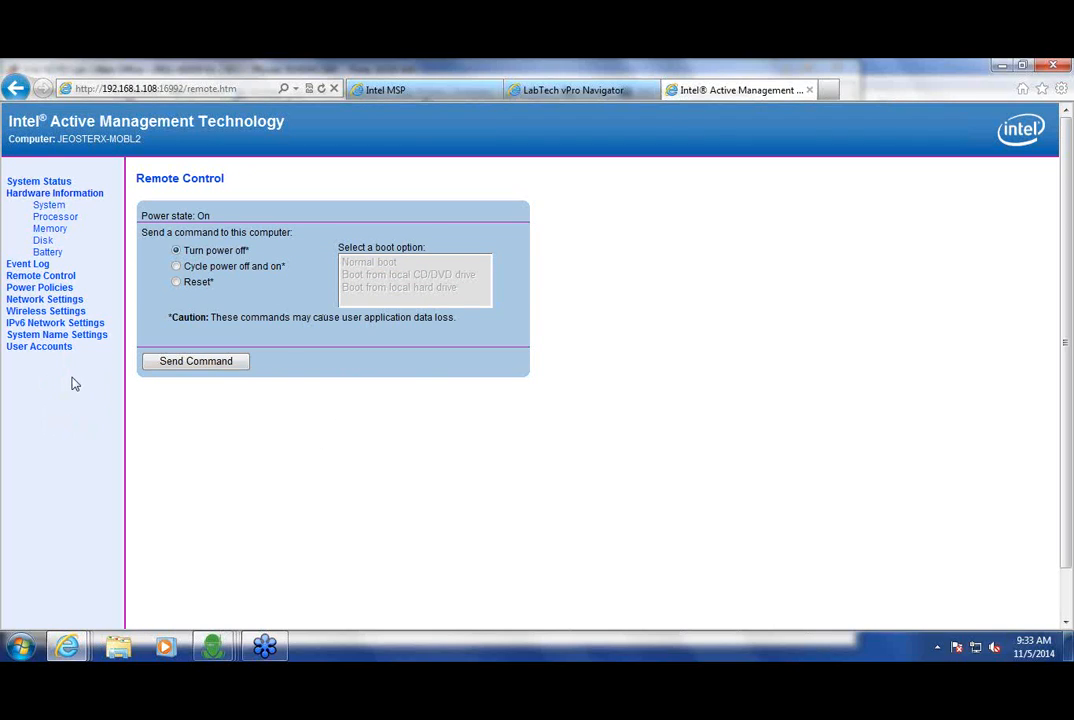
pyautogui.click(52, 311)
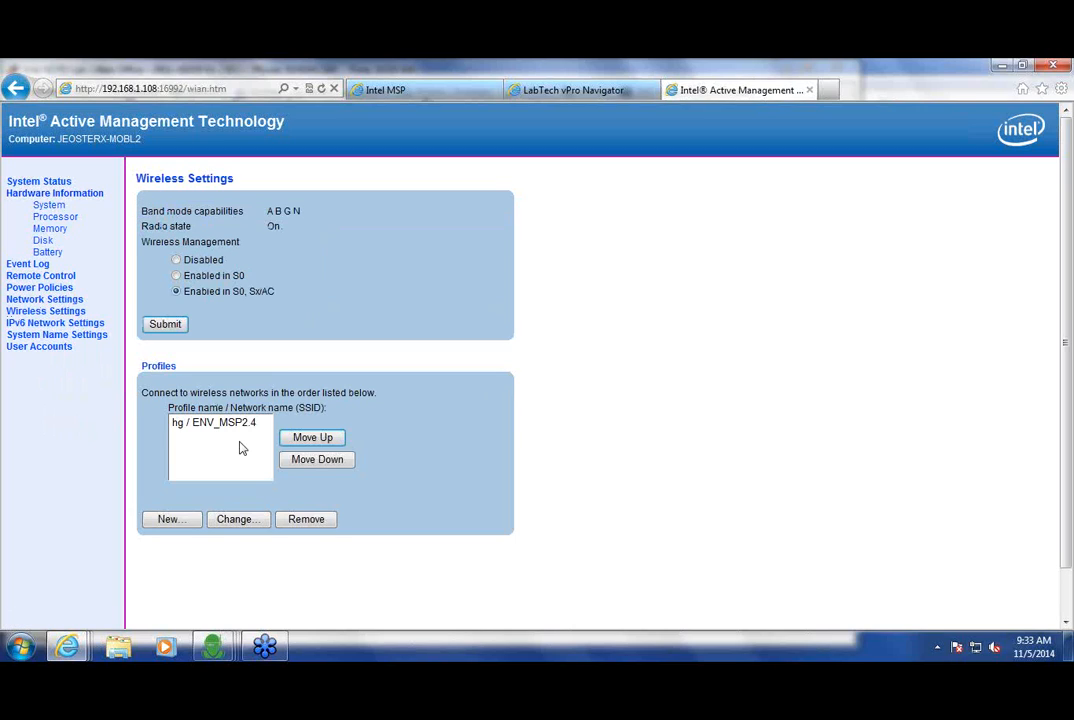
pyautogui.click(206, 424)
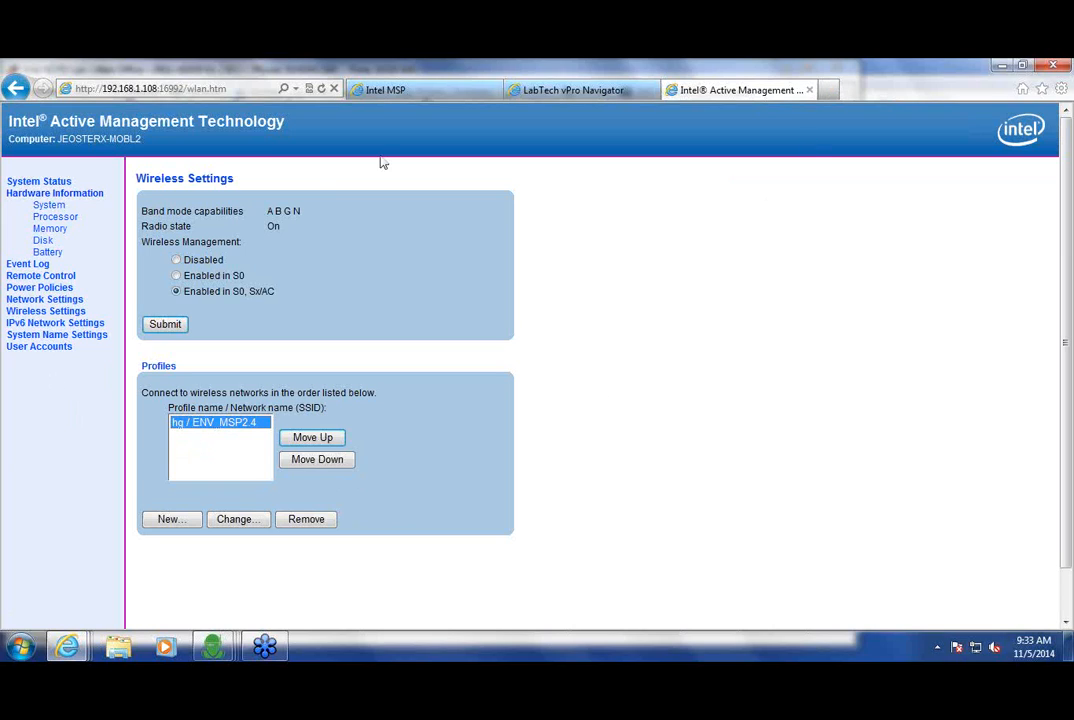
pyautogui.click(810, 92)
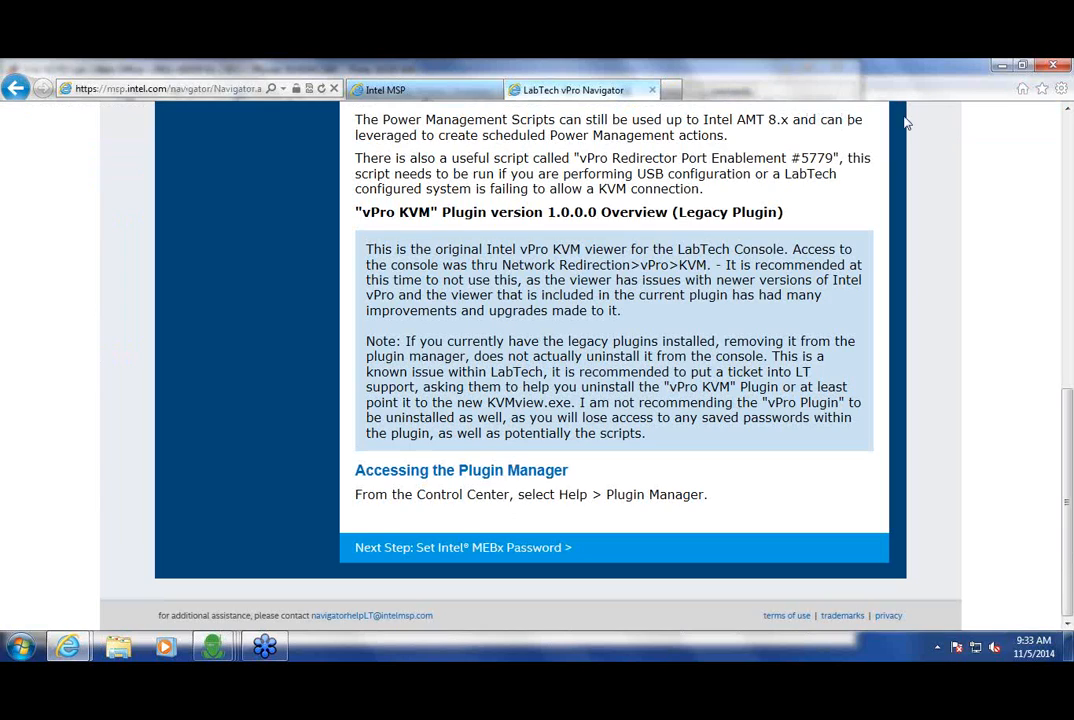
# Step: Return to the toolkit, open a KVM remote view of the machine, and submit the remote login password
pyautogui.click(1001, 67)
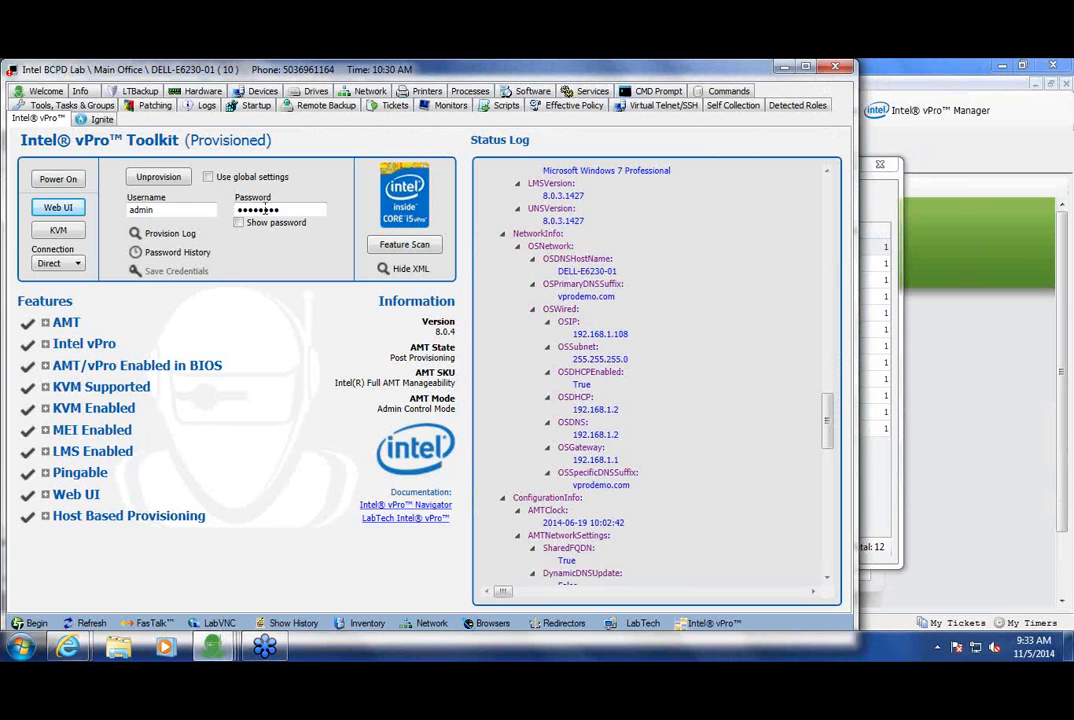
pyautogui.click(76, 236)
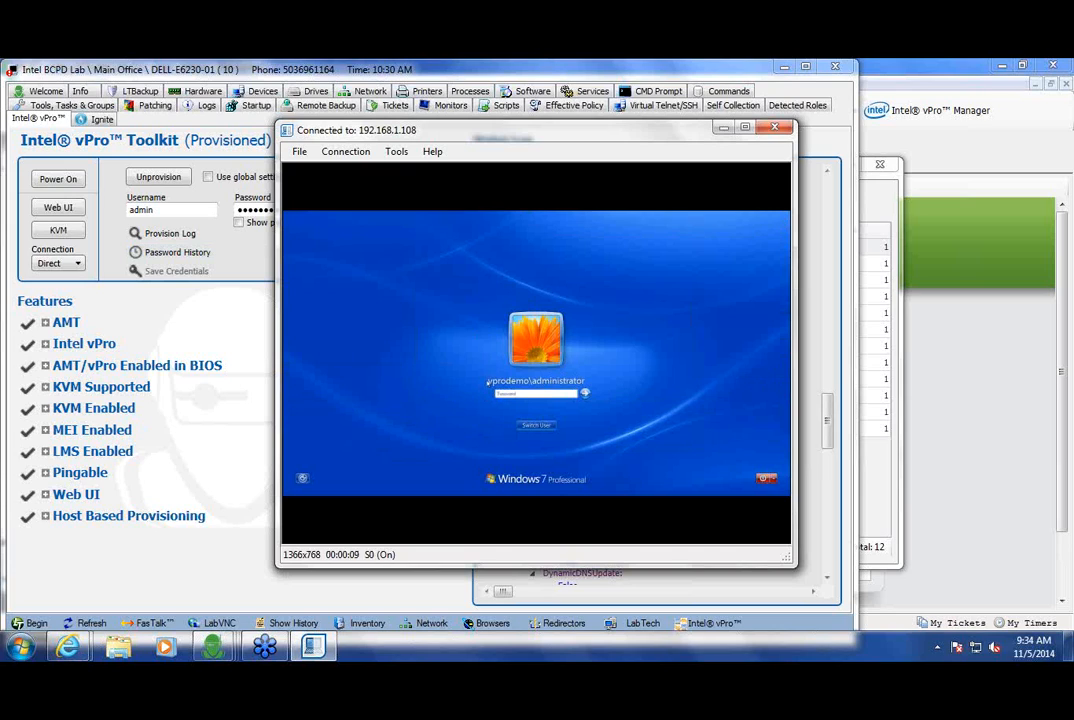
pyautogui.write('••••••••')
pyautogui.press('Return')
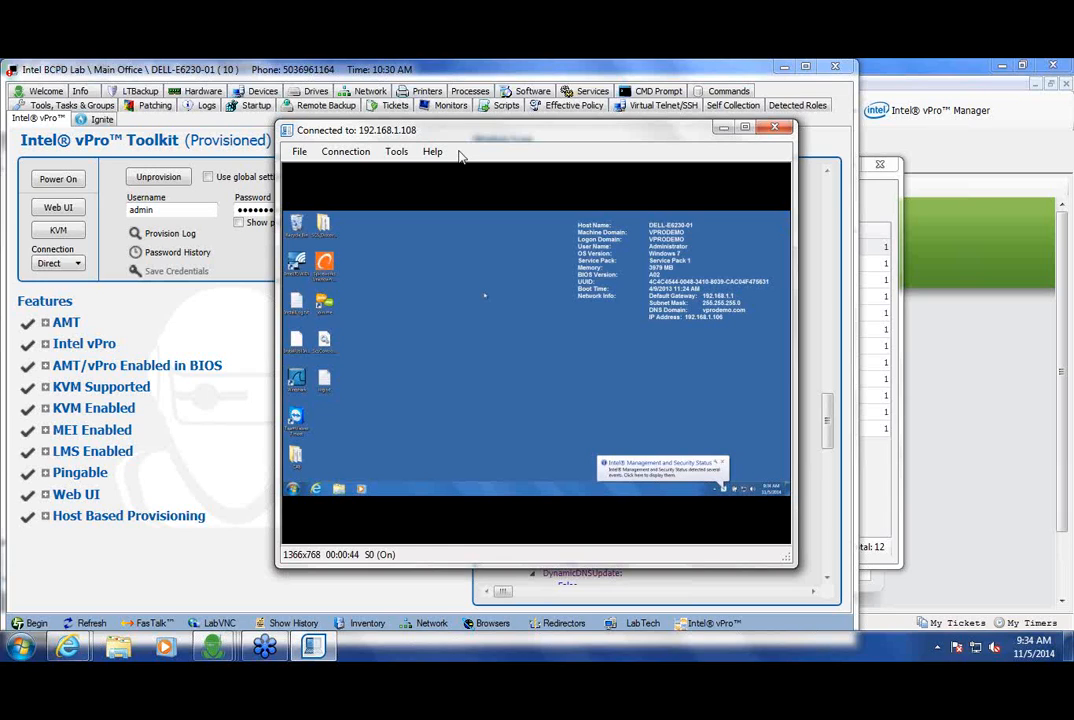
# Step: Power-reset the remote laptop and choose Start Windows Normally in Windows Error Recovery
pyautogui.click(397, 153)
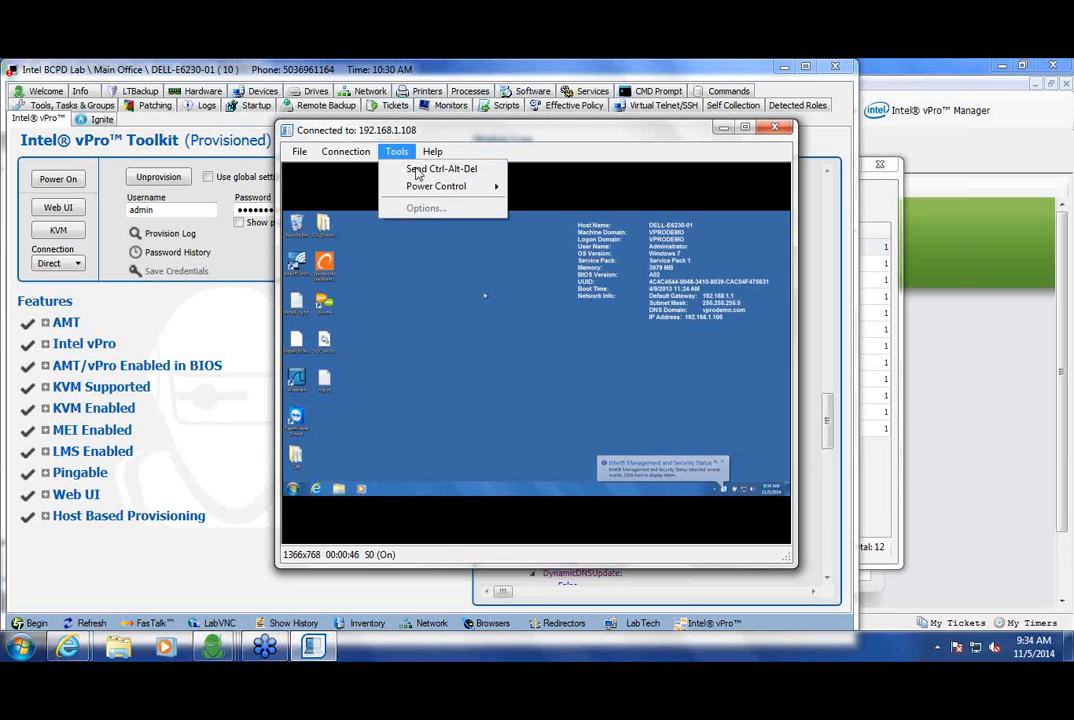
pyautogui.moveTo(491, 189)
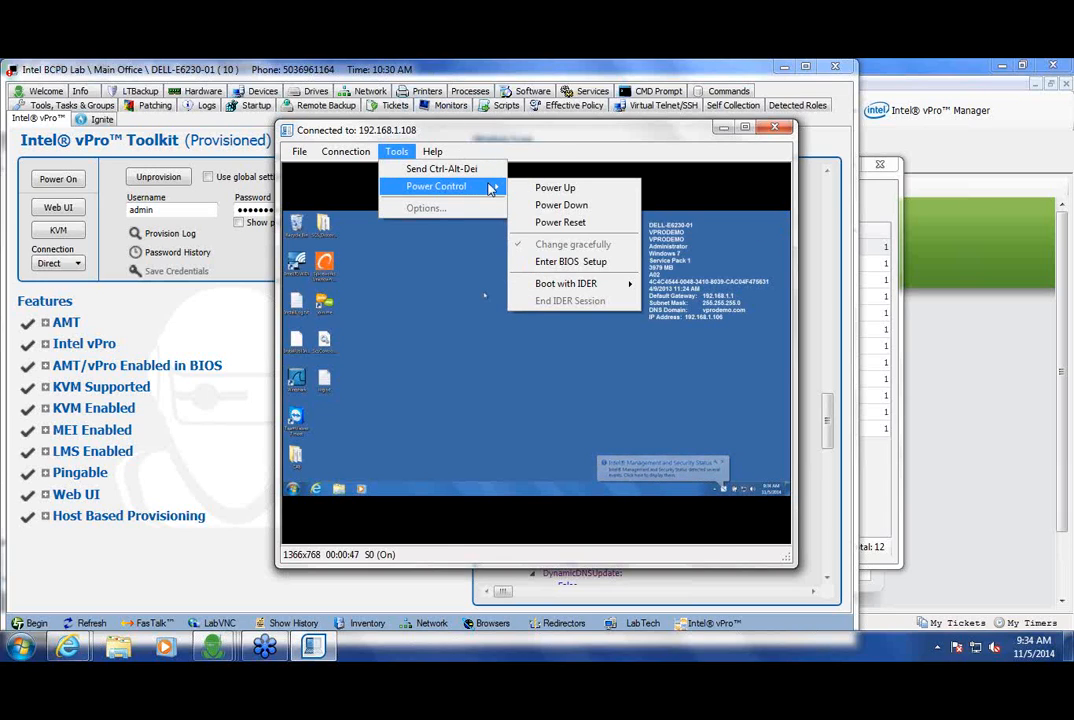
pyautogui.click(604, 224)
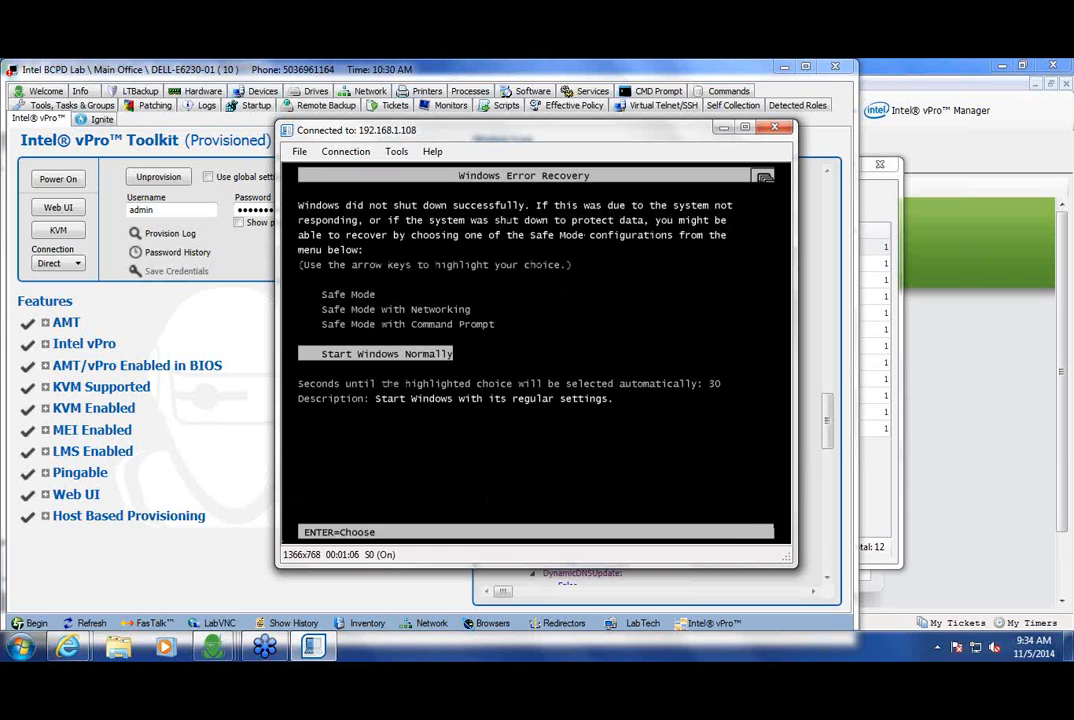
pyautogui.press('Return')
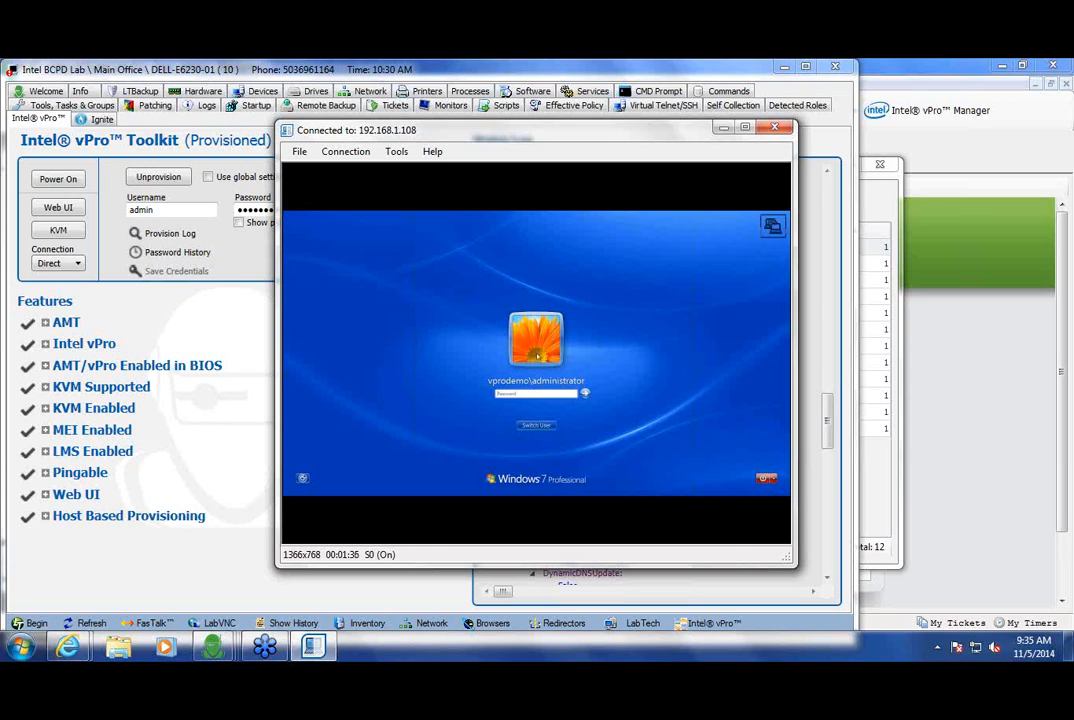
# Step: Set the remote laptop to boot into BIOS Setup via Power Control
pyautogui.click(396, 151)
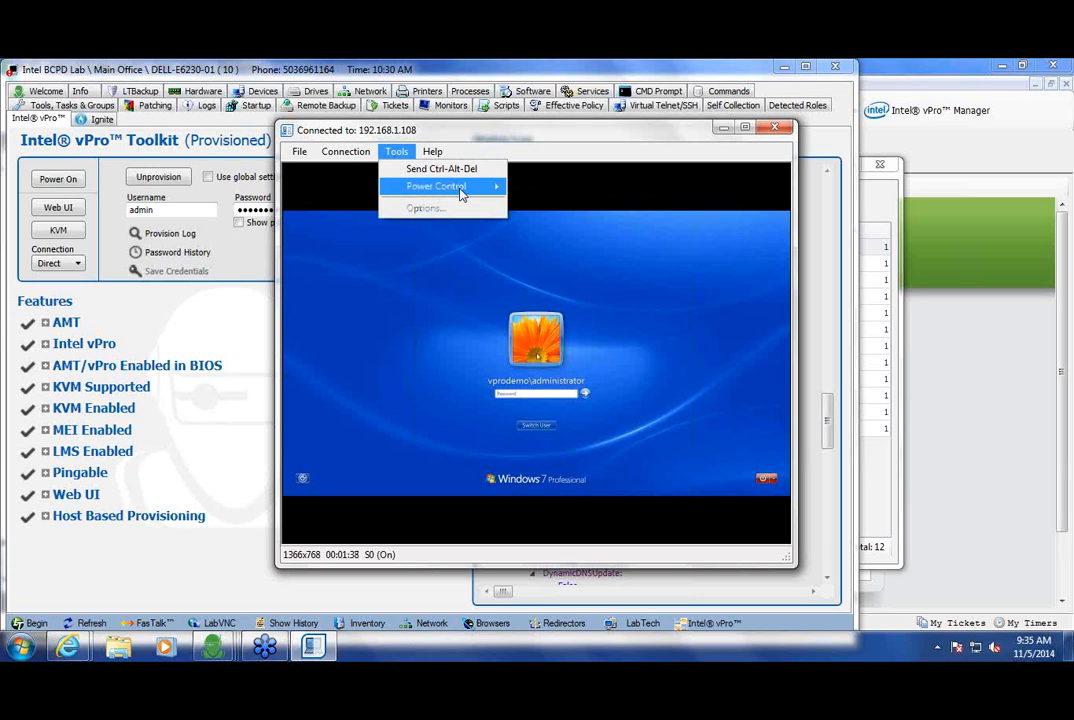
pyautogui.moveTo(460, 194)
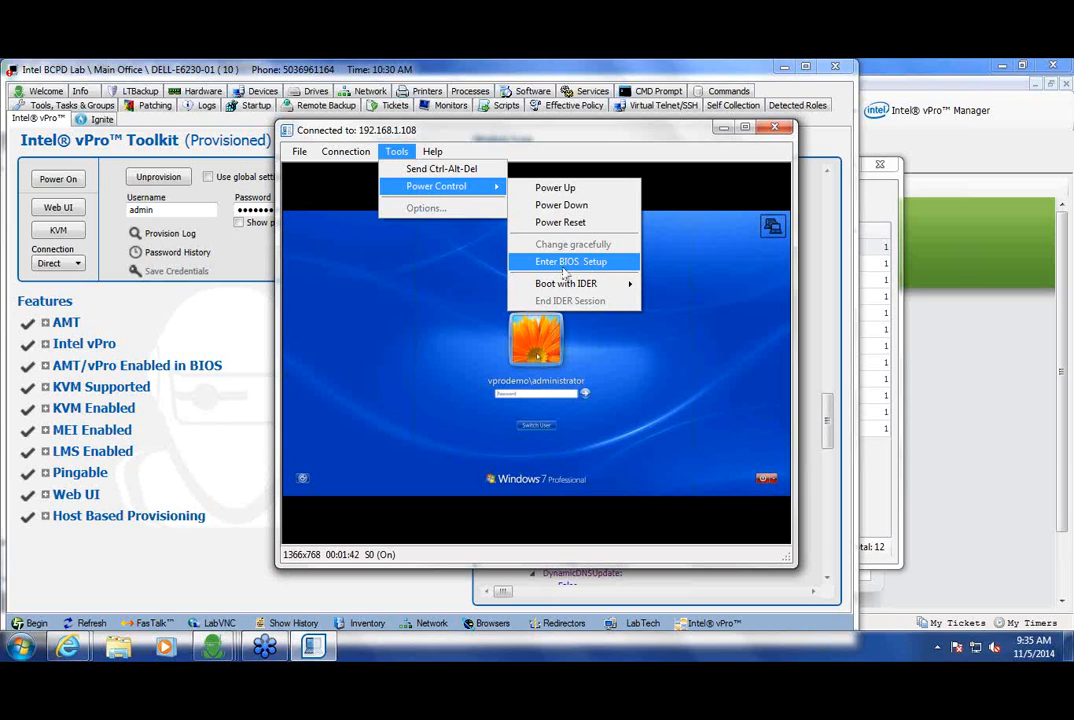
pyautogui.click(540, 264)
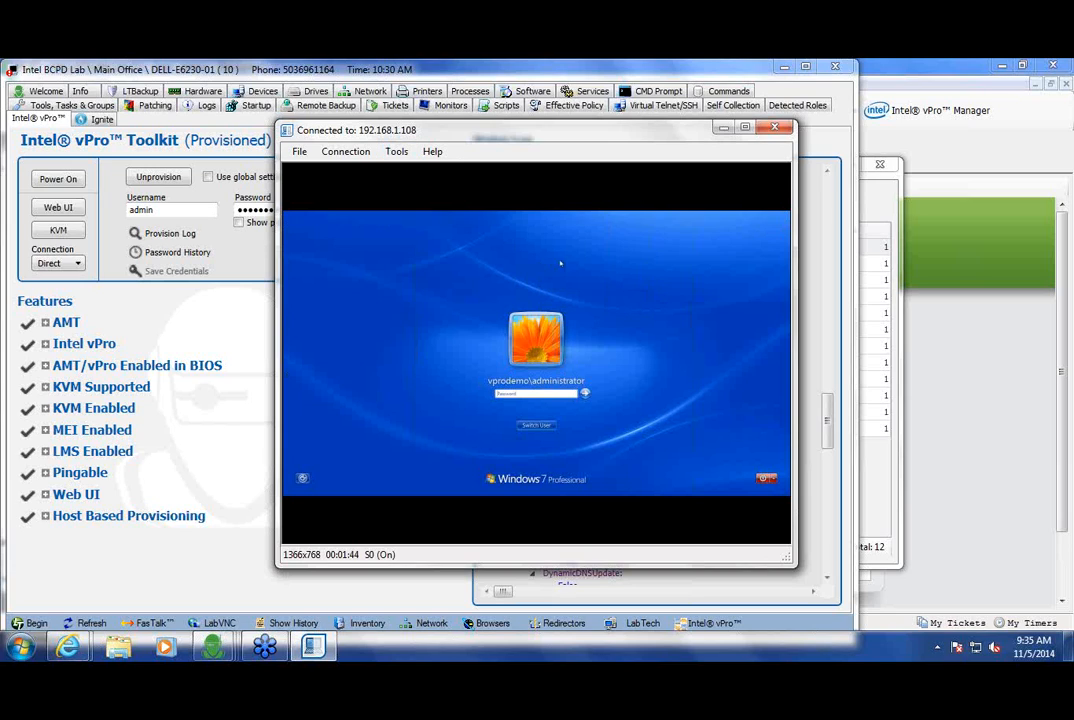
# Step: Power-reset the remote laptop so it restarts at the Dell boot screen
pyautogui.click(396, 151)
pyautogui.moveTo(470, 187)
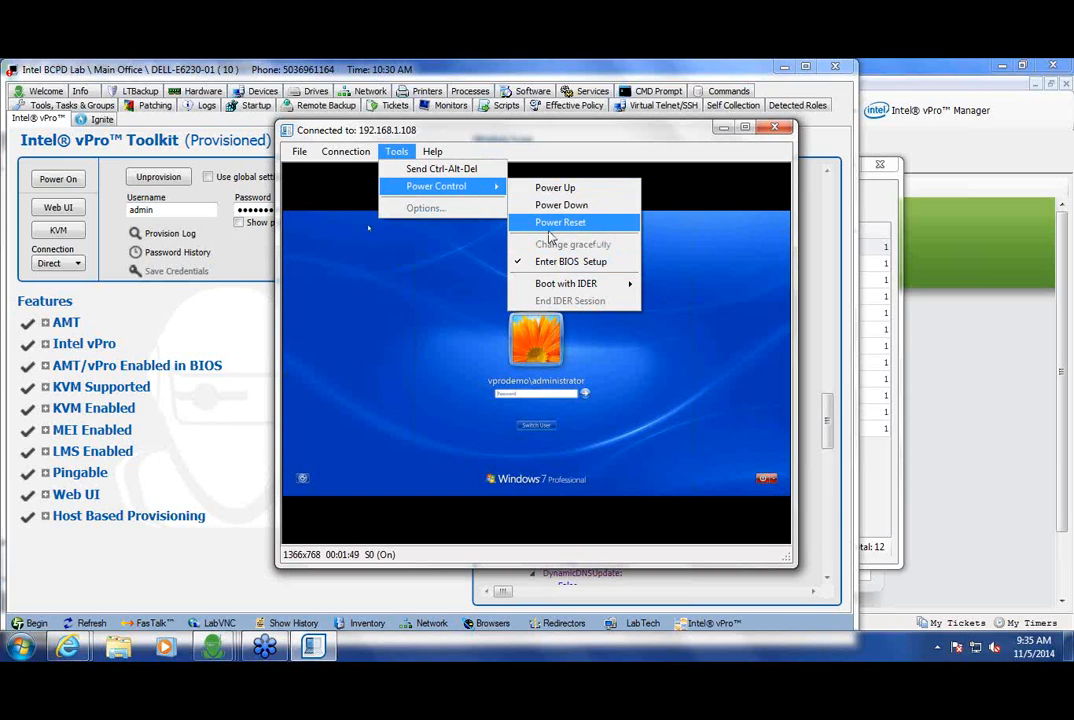
pyautogui.click(551, 228)
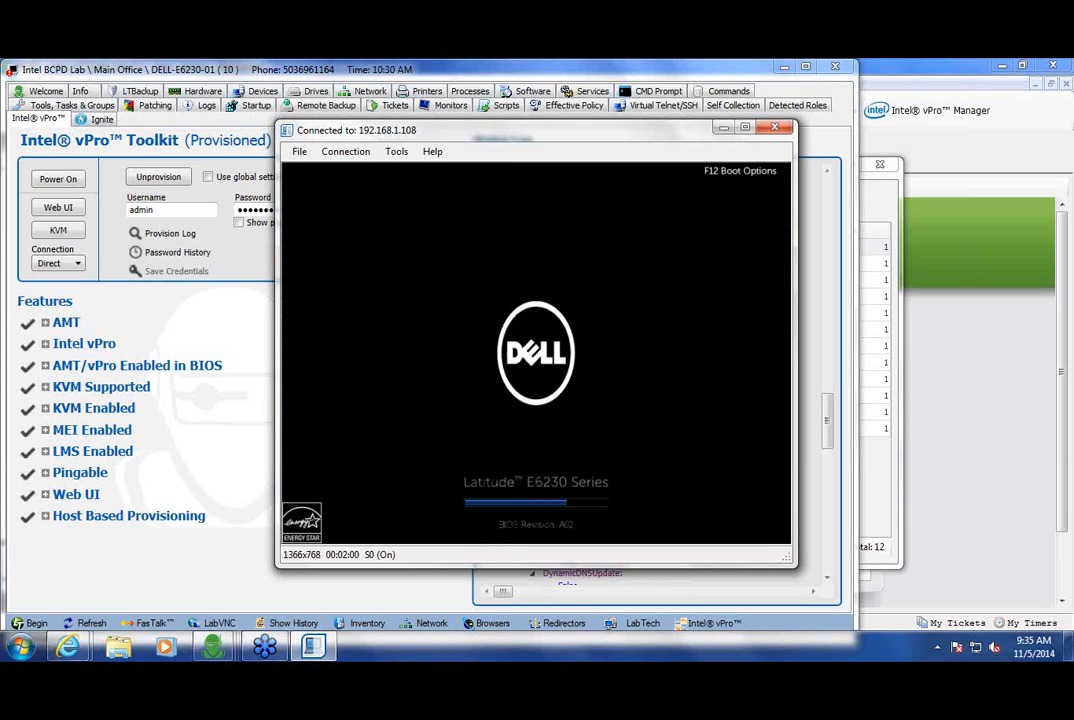
# Step: Enter the Dell BIOS setup with F2, then toggle off the Enter BIOS Setup power option
pyautogui.press('F2')
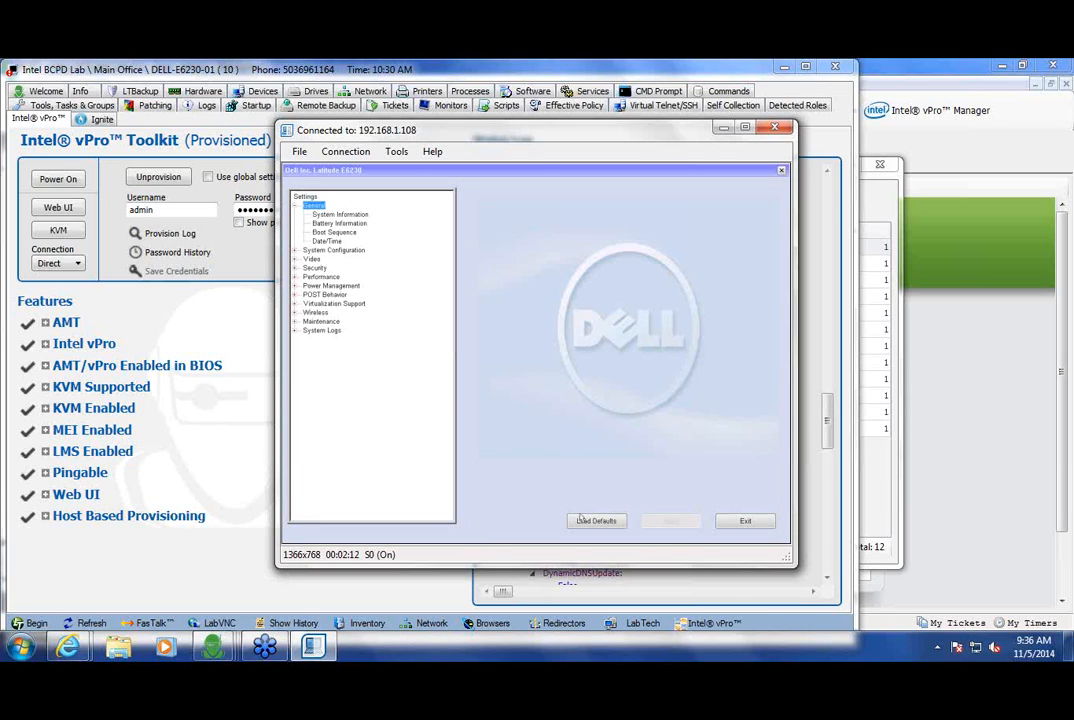
pyautogui.click(396, 151)
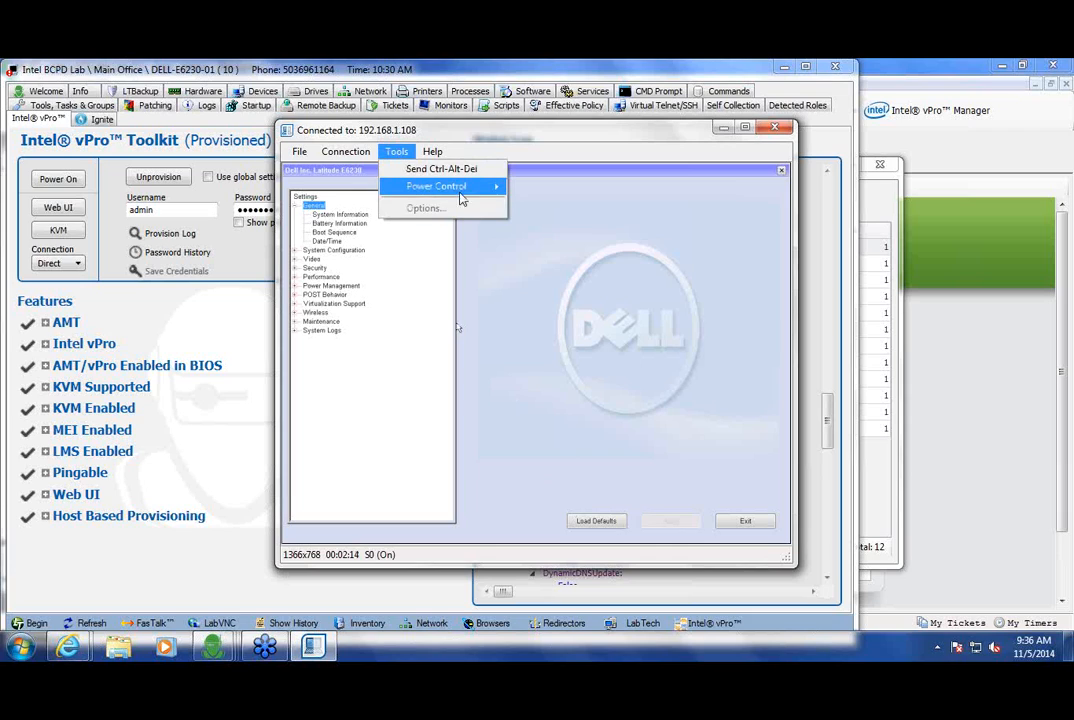
pyautogui.moveTo(462, 199)
pyautogui.click(575, 262)
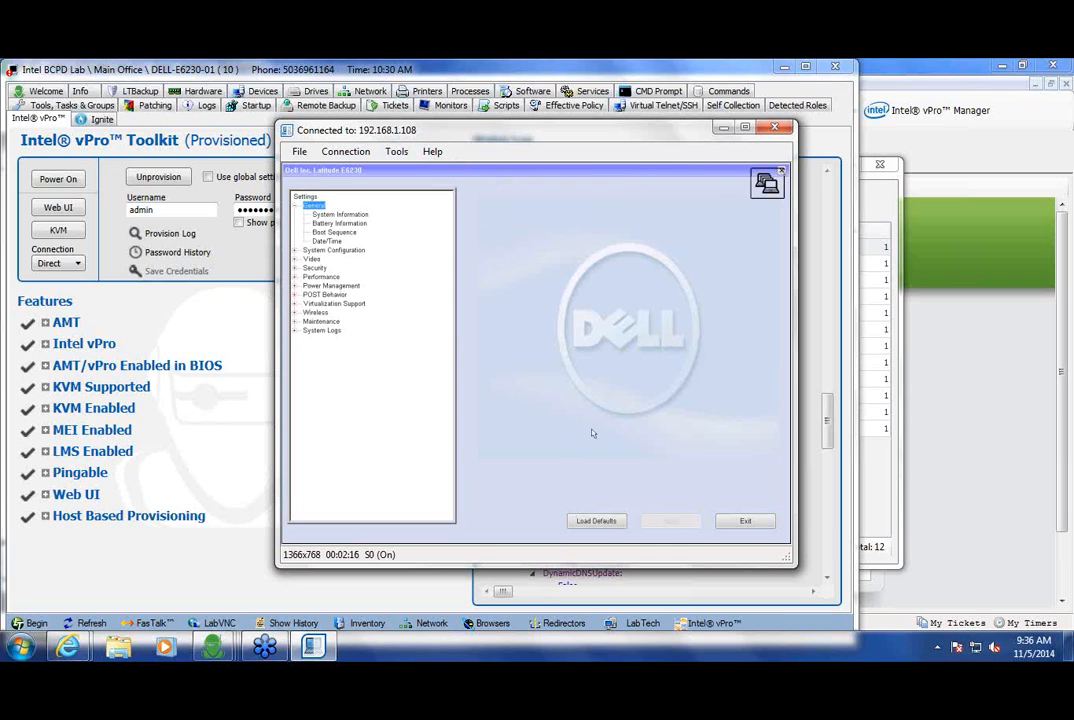
pyautogui.click(396, 151)
pyautogui.moveTo(462, 187)
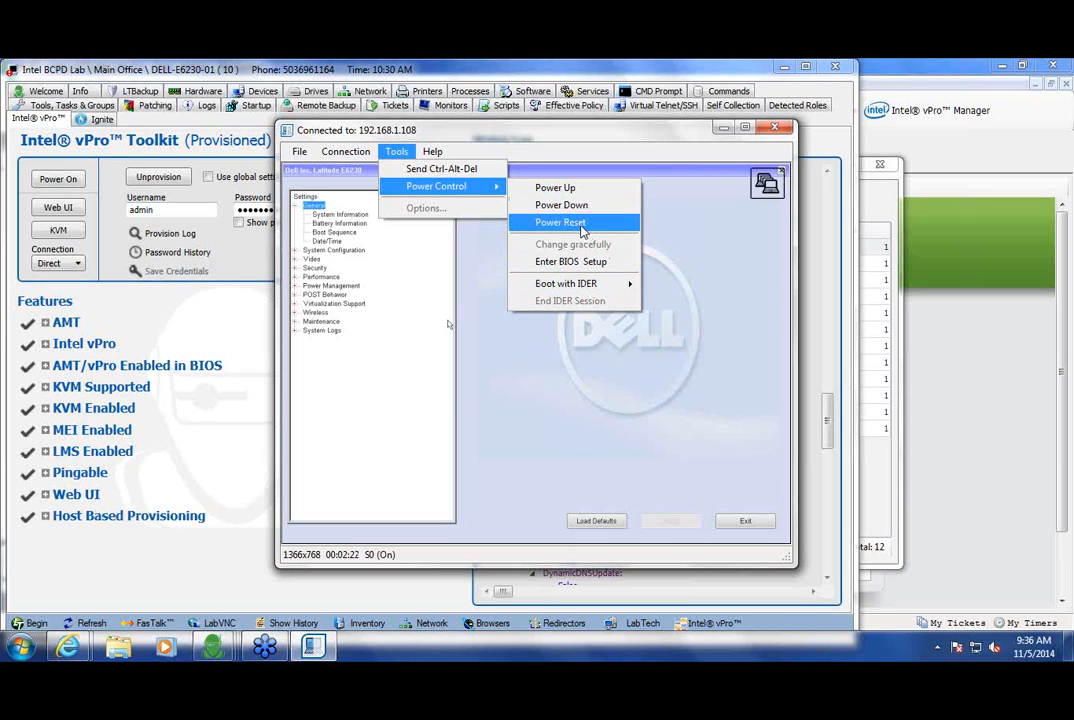
# Step: Power-reset the laptop out of BIOS and start Windows normally back to the Windows 7 logon
pyautogui.click(582, 226)
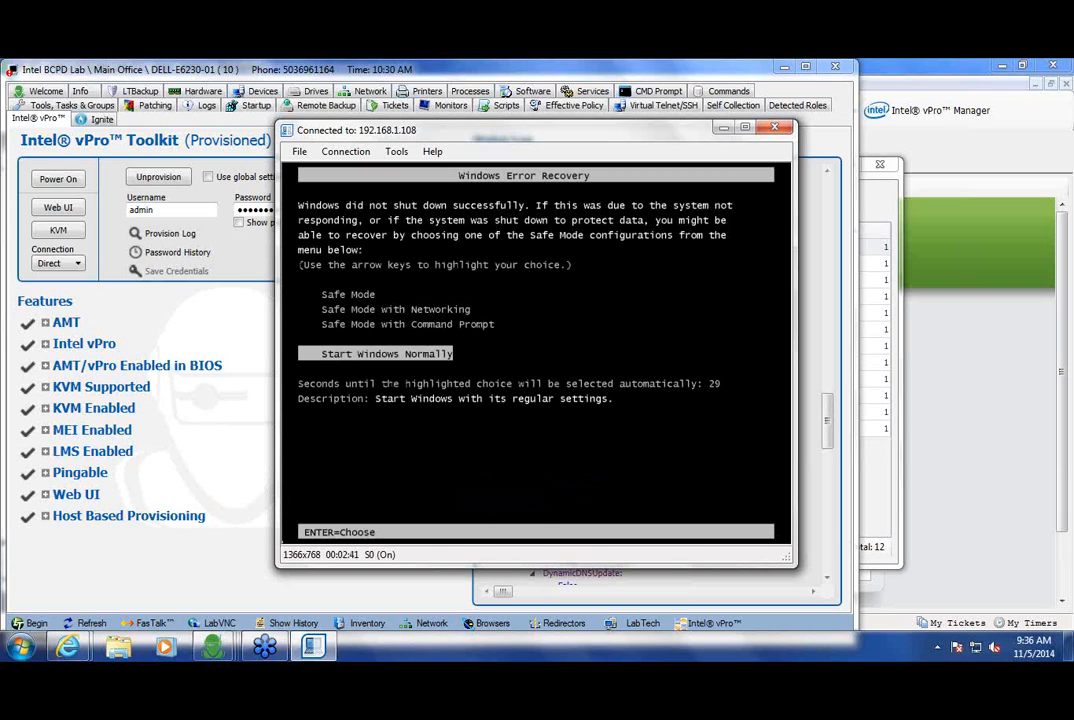
pyautogui.press('Return')
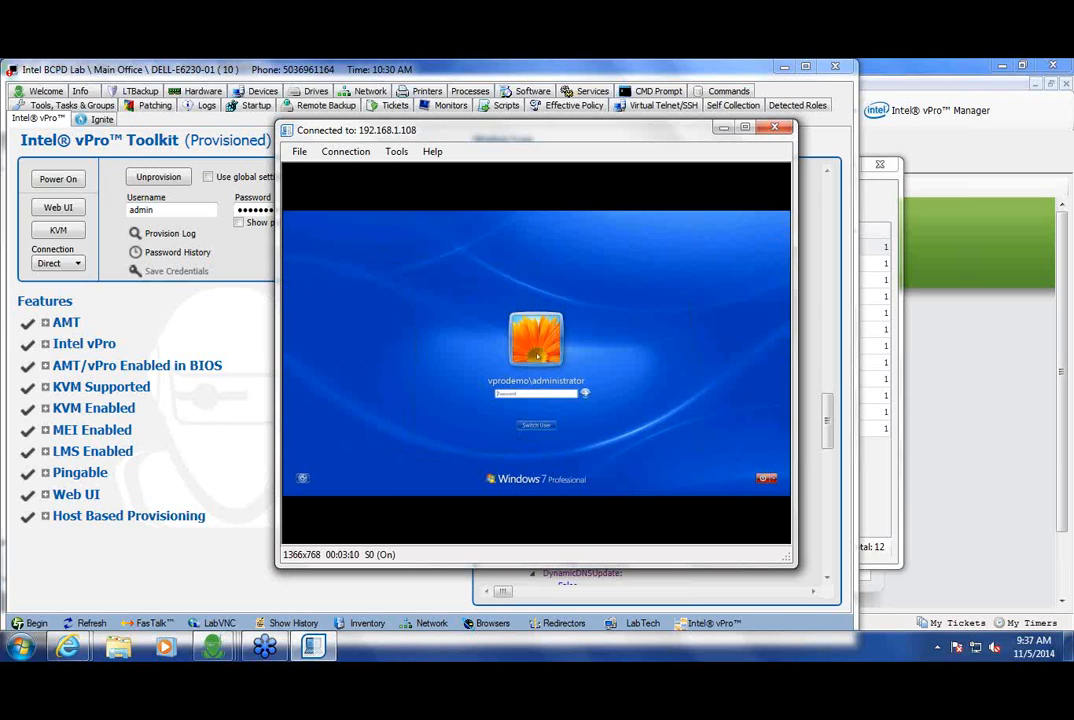
# Step: Under Power Control's Boot with IDER, pick the remotedrivemount image from C:\iso
pyautogui.click(396, 151)
pyautogui.moveTo(446, 190)
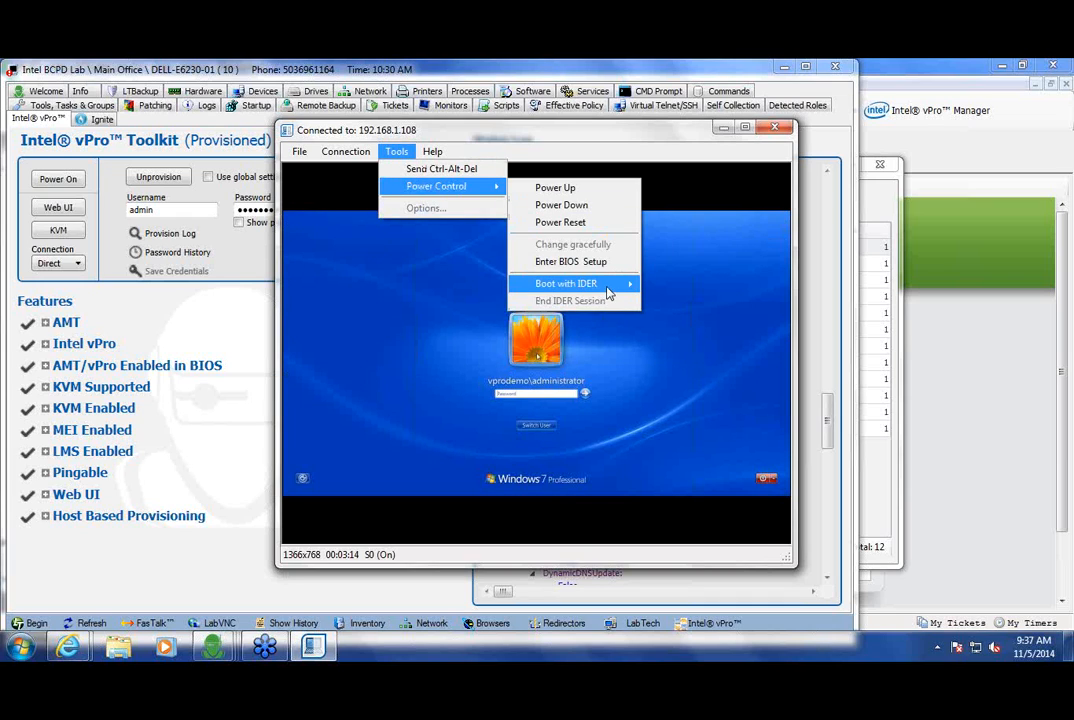
pyautogui.moveTo(628, 284)
pyautogui.click(678, 286)
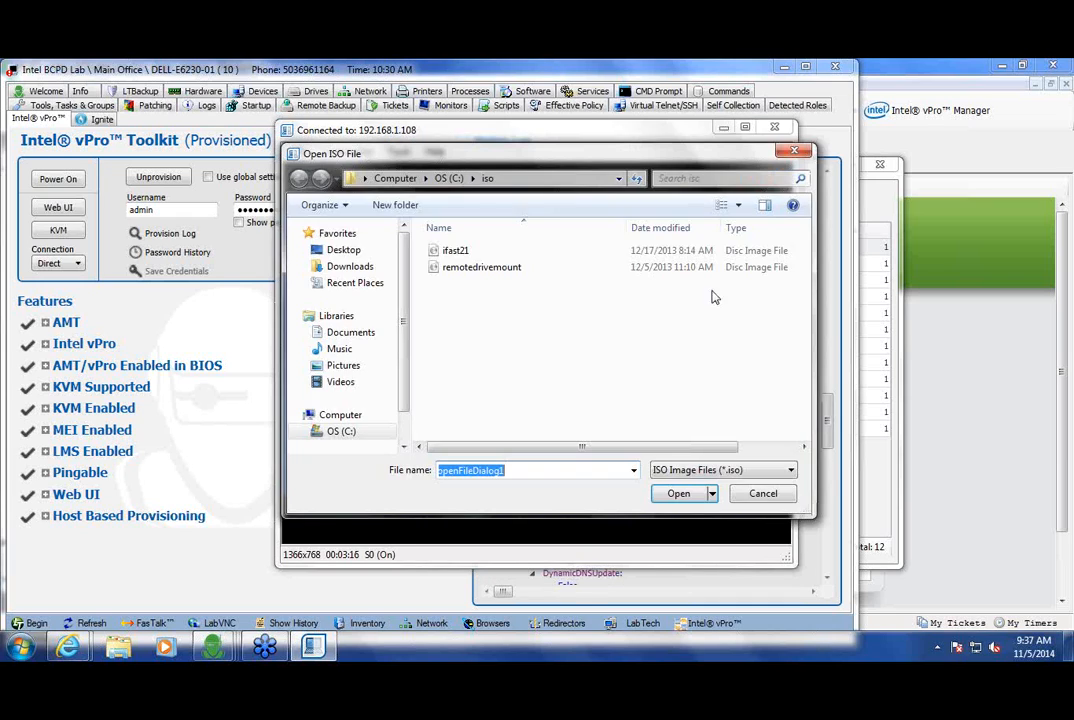
pyautogui.click(460, 270)
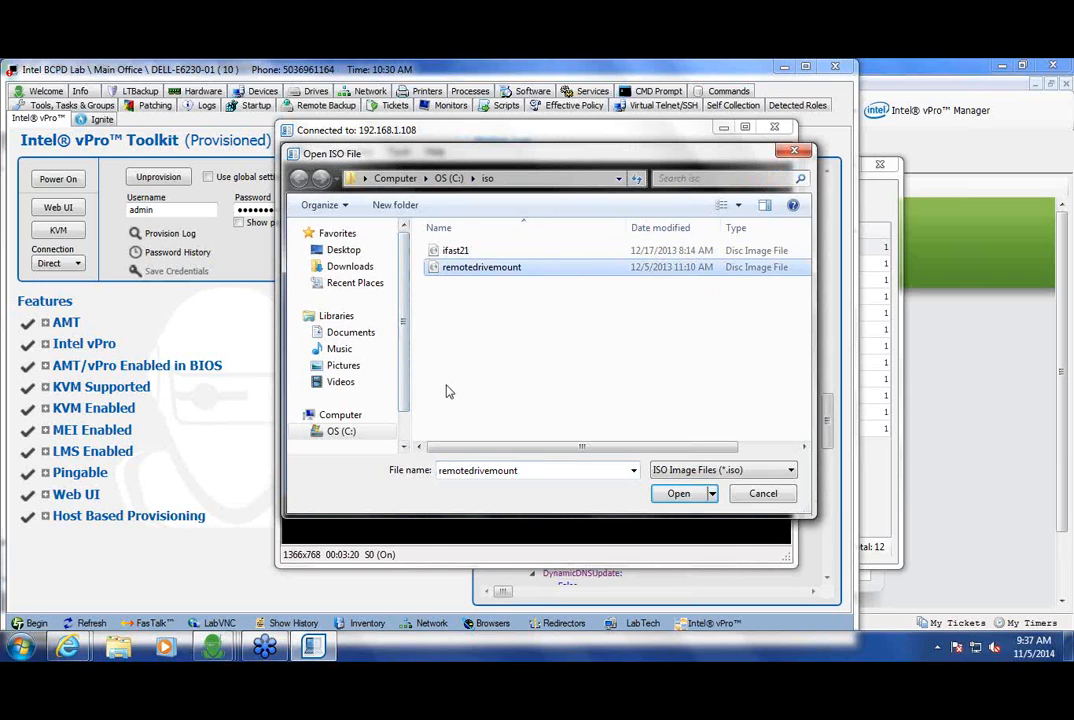
# Step: Boot the laptop from remotedrivemount, answer 'c' to continue, then press Enter to stop the session
pyautogui.click(690, 494)
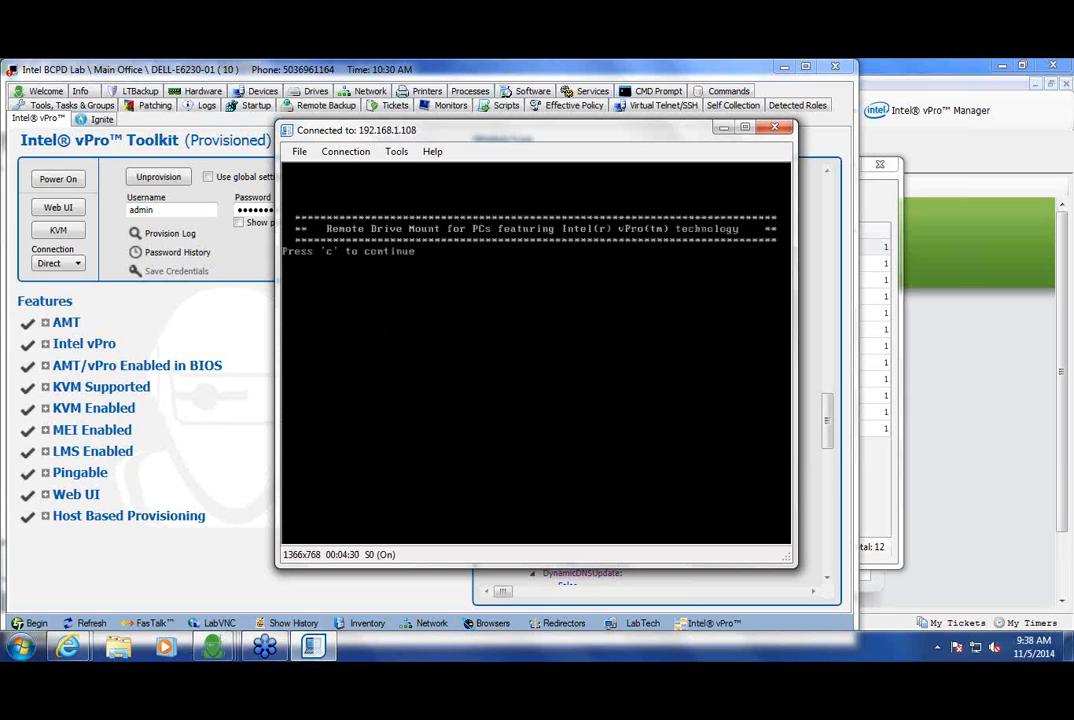
pyautogui.write('c')
pyautogui.press('Return')
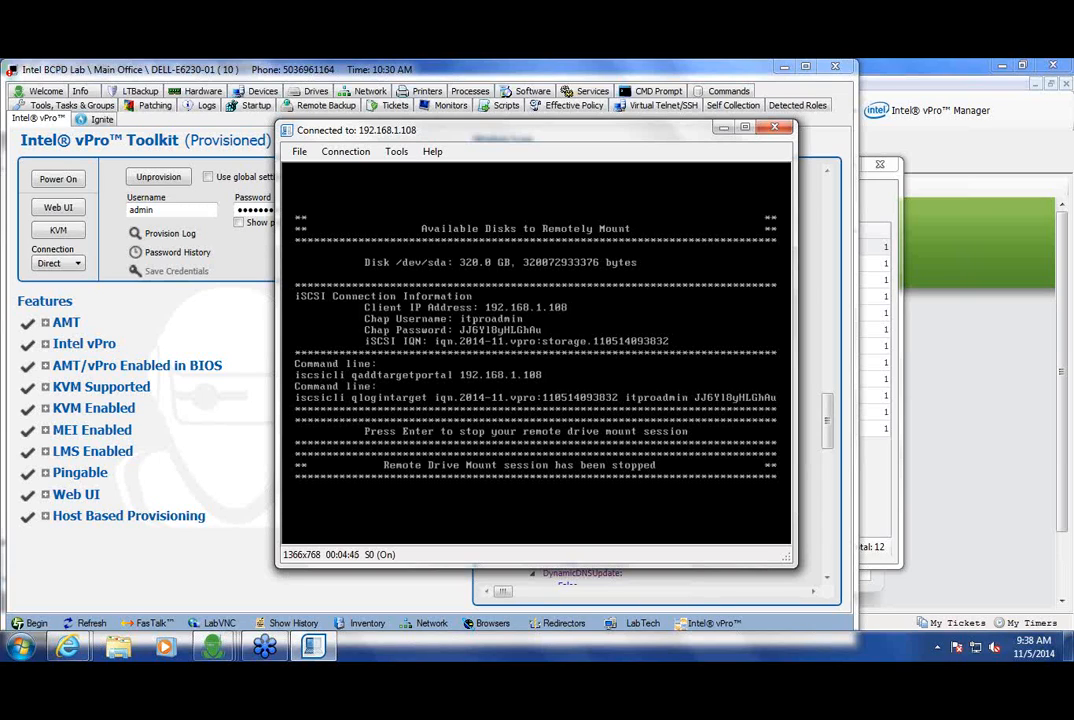
# Step: End the IDER session from Power Control
pyautogui.click(397, 152)
pyautogui.moveTo(445, 186)
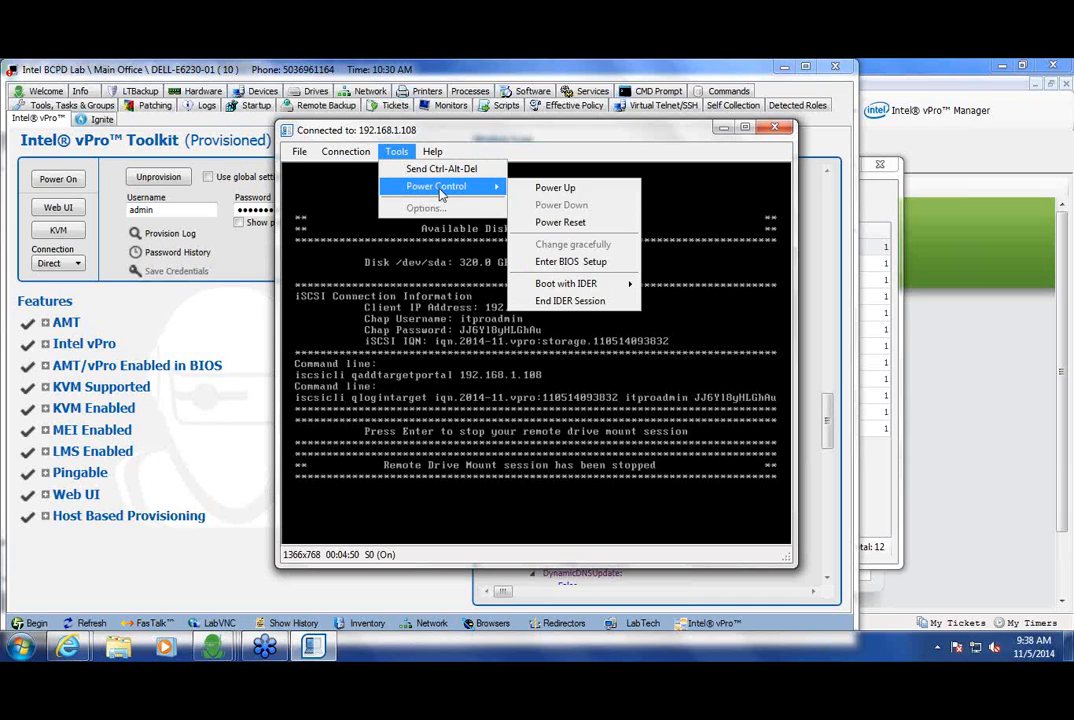
pyautogui.click(615, 301)
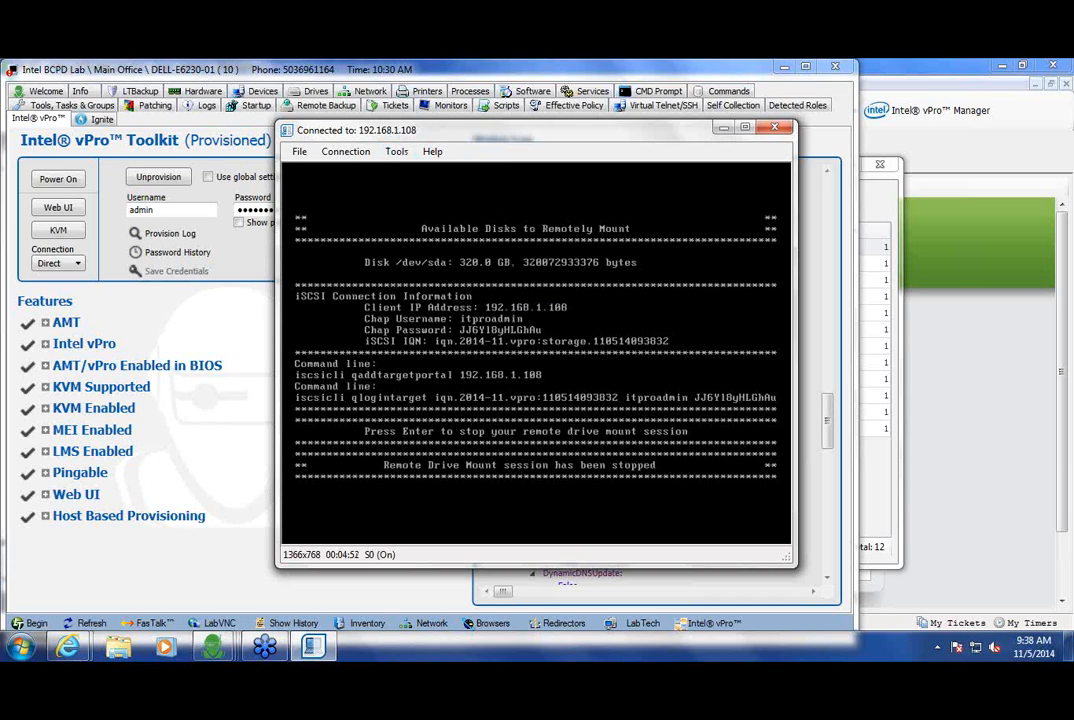
# Step: Power-reset the remote laptop
pyautogui.click(397, 153)
pyautogui.moveTo(411, 190)
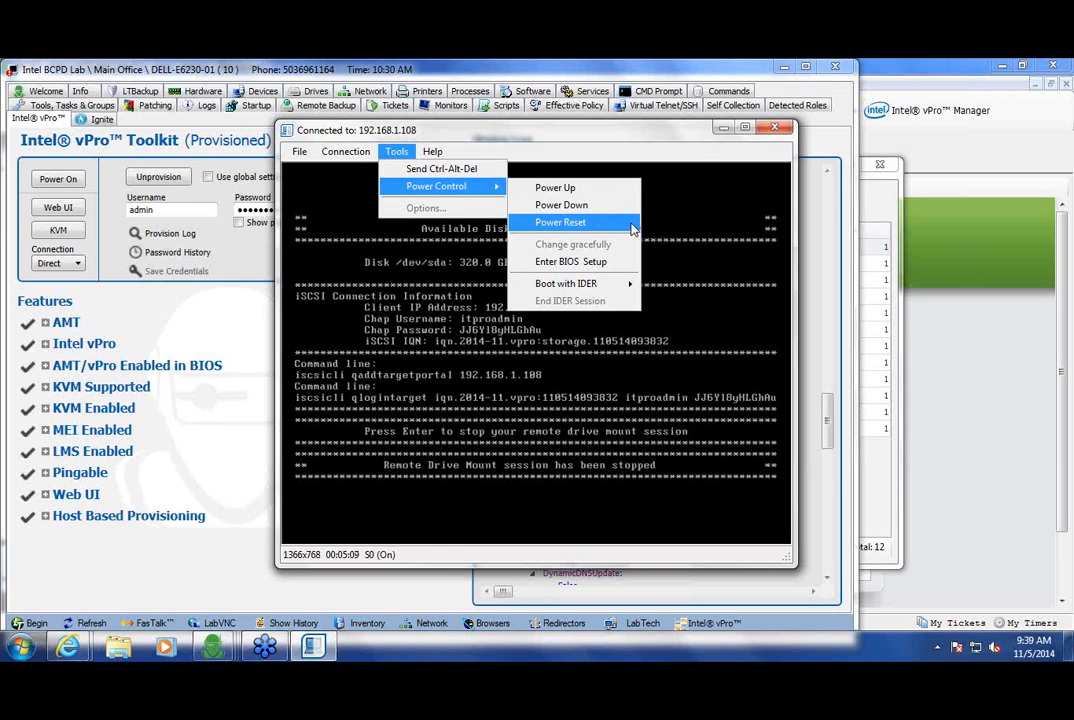
pyautogui.click(607, 224)
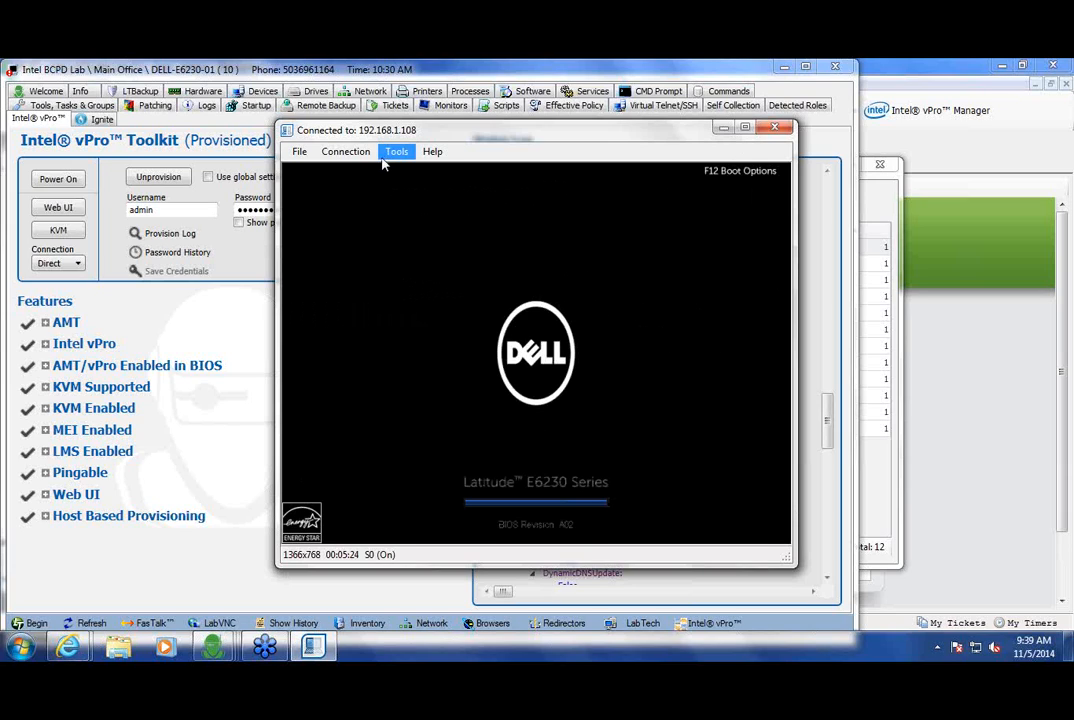
# Step: Exit the KVM viewer and confirm with Yes
pyautogui.click(300, 152)
pyautogui.click(320, 170)
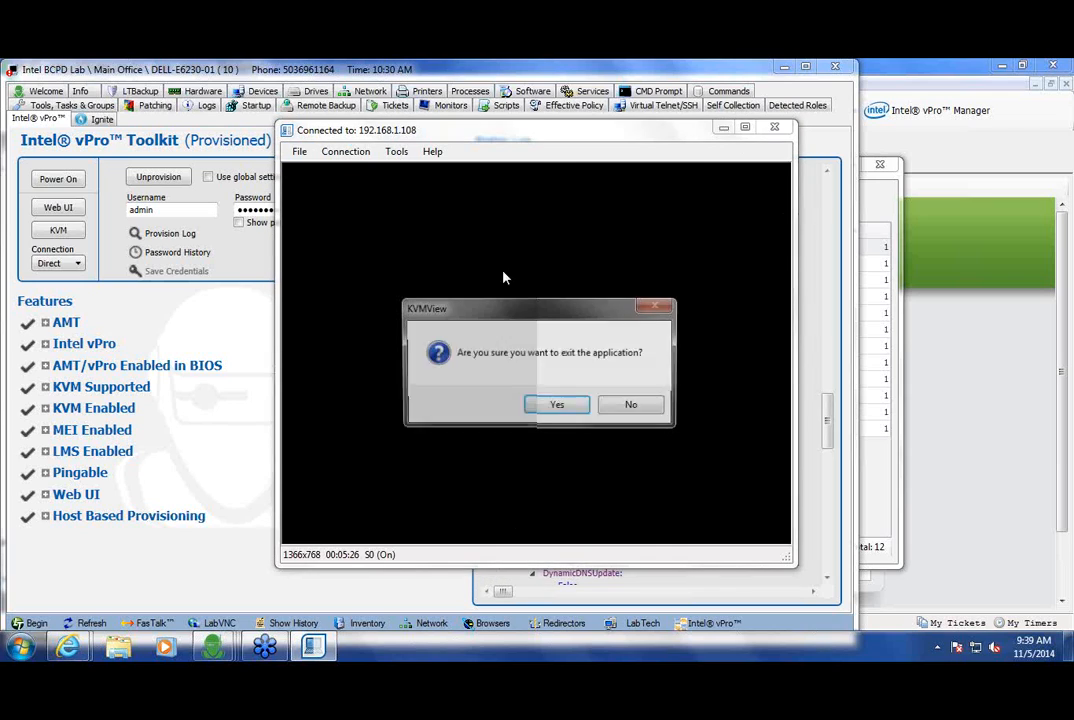
pyautogui.click(557, 406)
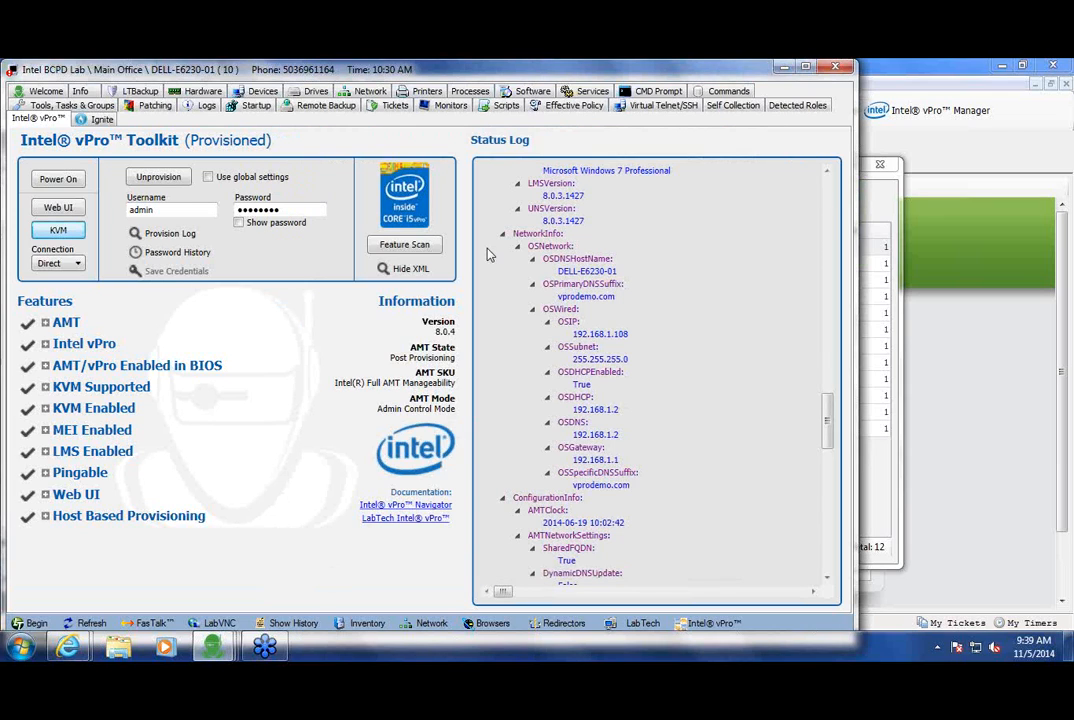